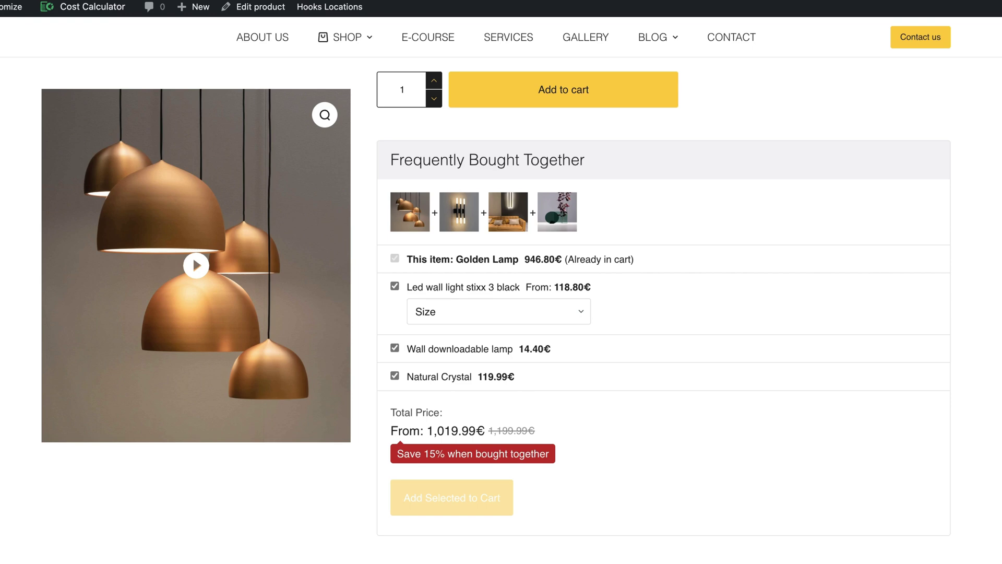
# Choose the Small size for Led wall light stixx 3 black and add the selected Frequently Bought Together products to the cart.
pyautogui.scroll(2, 976, 196)
pyautogui.scroll(-3, 975, 195)
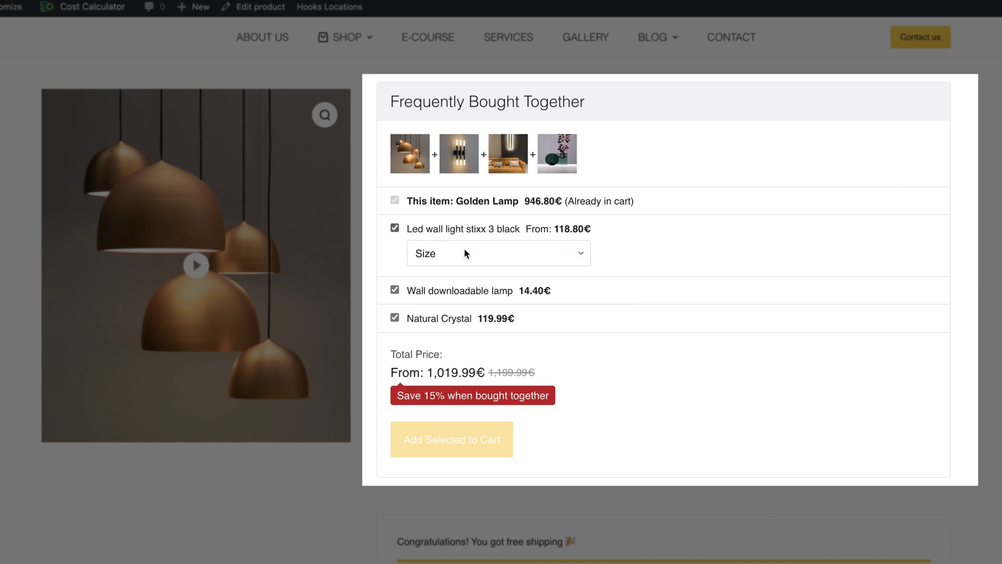
pyautogui.click(477, 256)
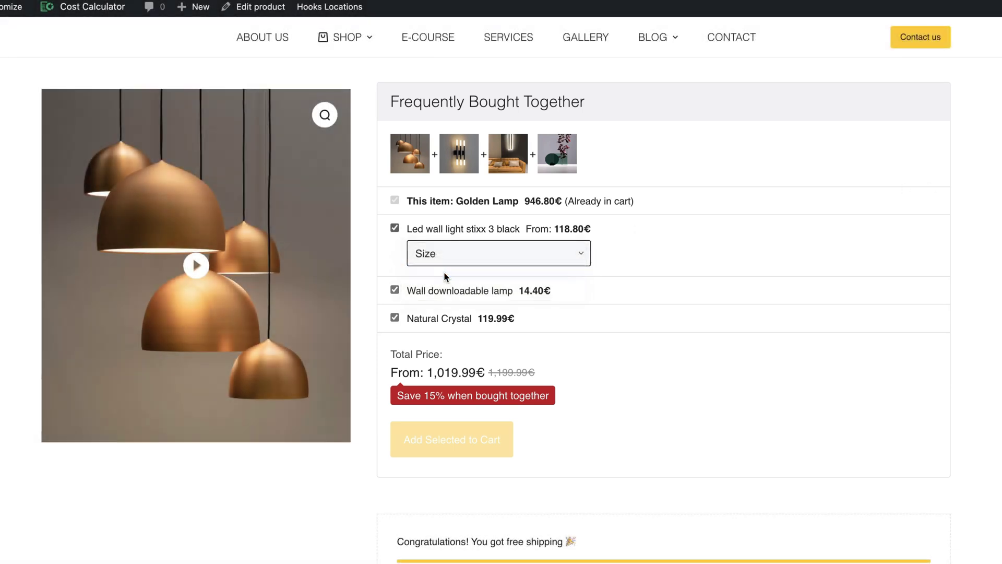
pyautogui.click(445, 277)
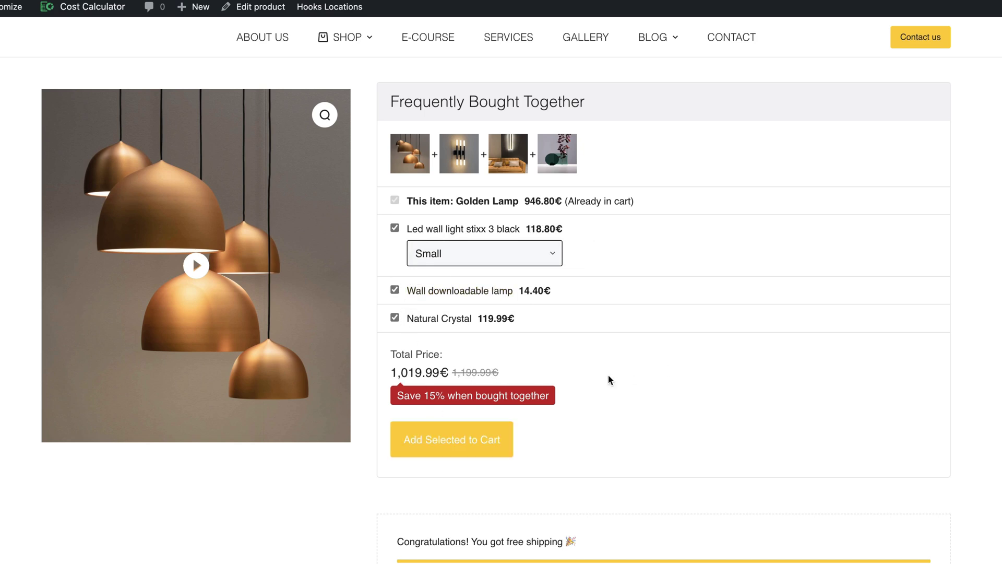
pyautogui.click(436, 445)
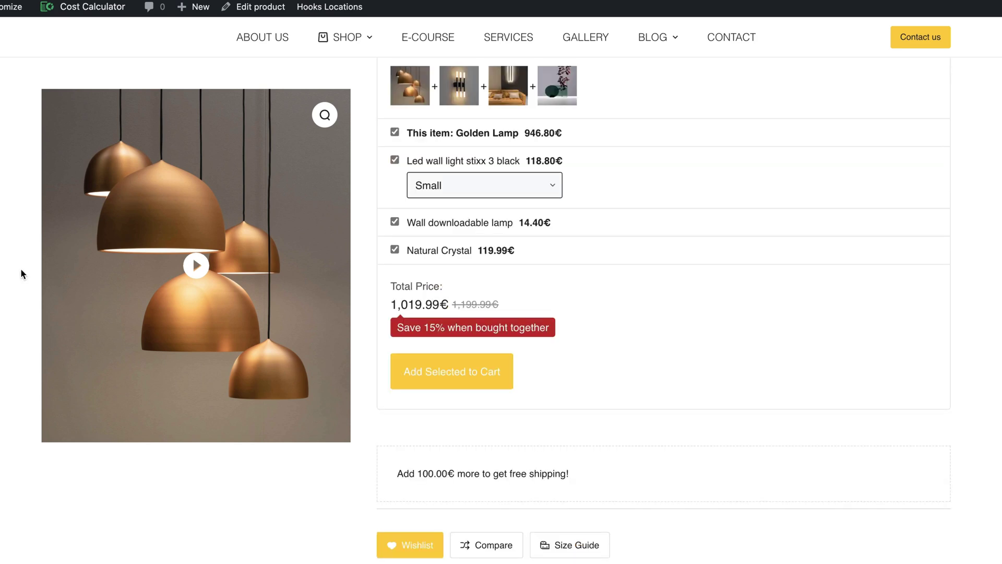
# Add the single Golden Lamp to the cart and go to checkout to view the 10% discount lamp offer.
pyautogui.scroll(5, 21, 273)
pyautogui.click(553, 235)
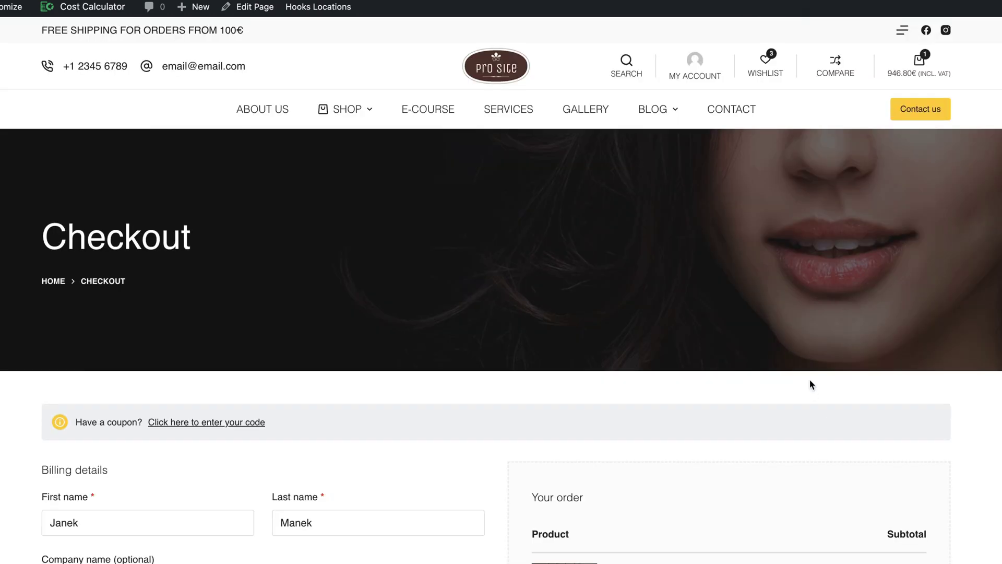
pyautogui.scroll(-18, 810, 379)
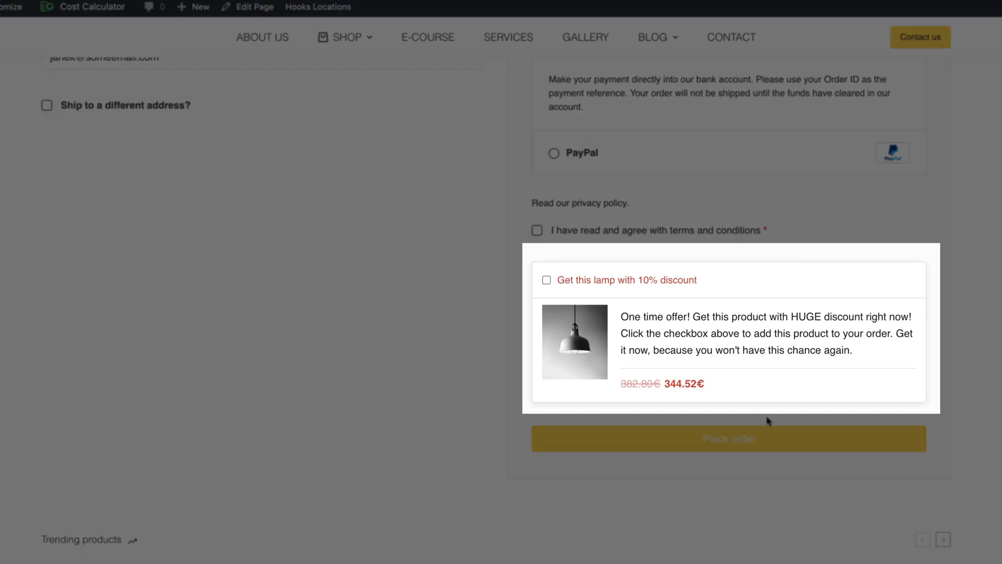
pyautogui.scroll(-3, 760, 402)
# Place the order and add the discounted Golden Lamp from the special offer to it.
pyautogui.click(711, 274)
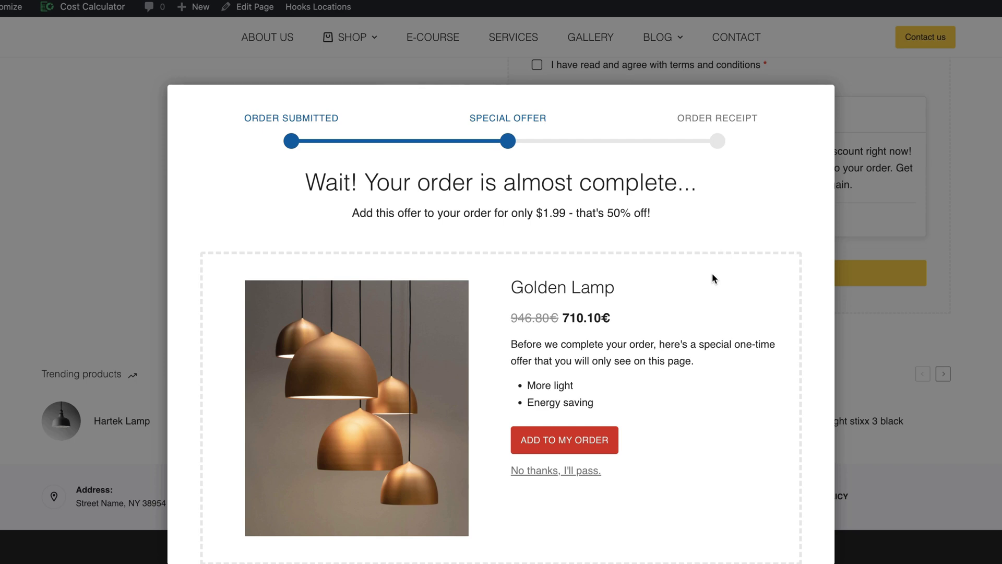
pyautogui.click(549, 441)
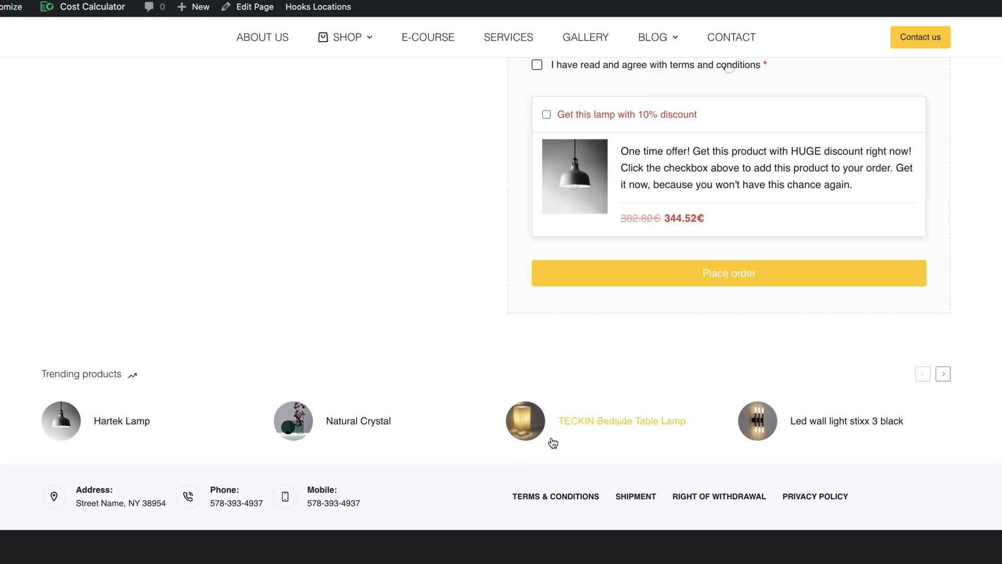
pyautogui.scroll(-10, 687, 313)
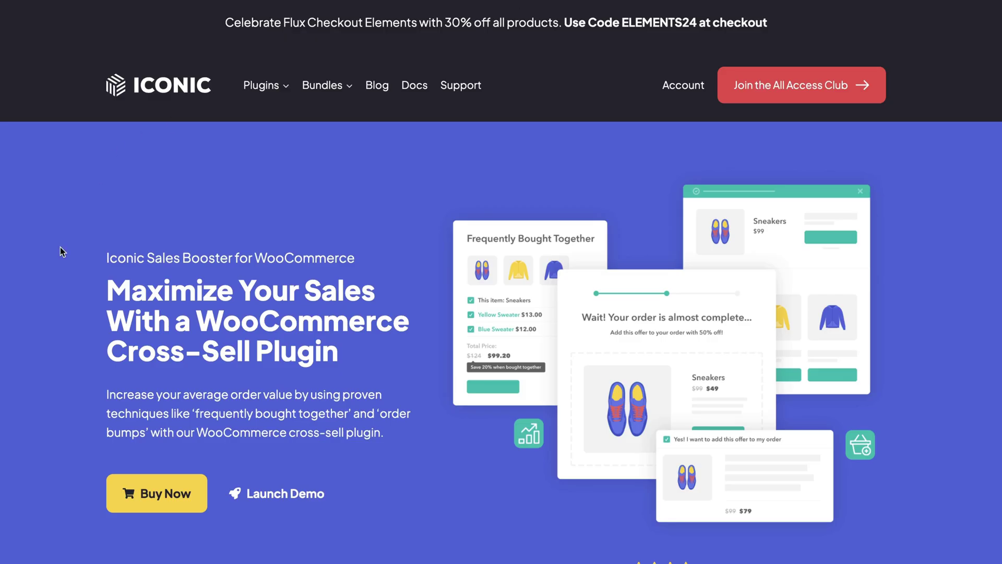
# Look over the Iconic Sales Booster for WooCommerce page and set the plugin's licence in the cart to 3 sites.
pyautogui.scroll(-2, 61, 251)
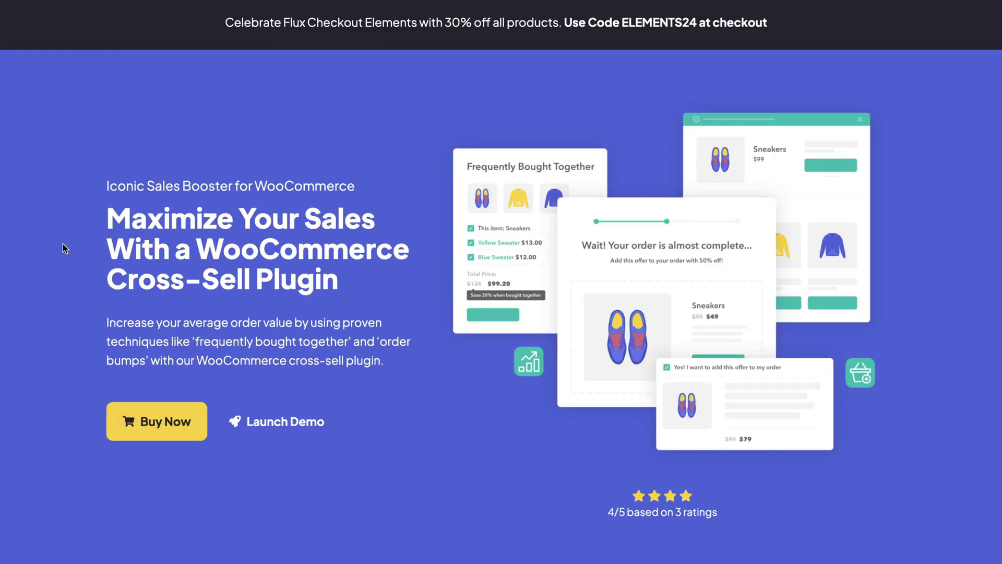
pyautogui.scroll(2, 33, 235)
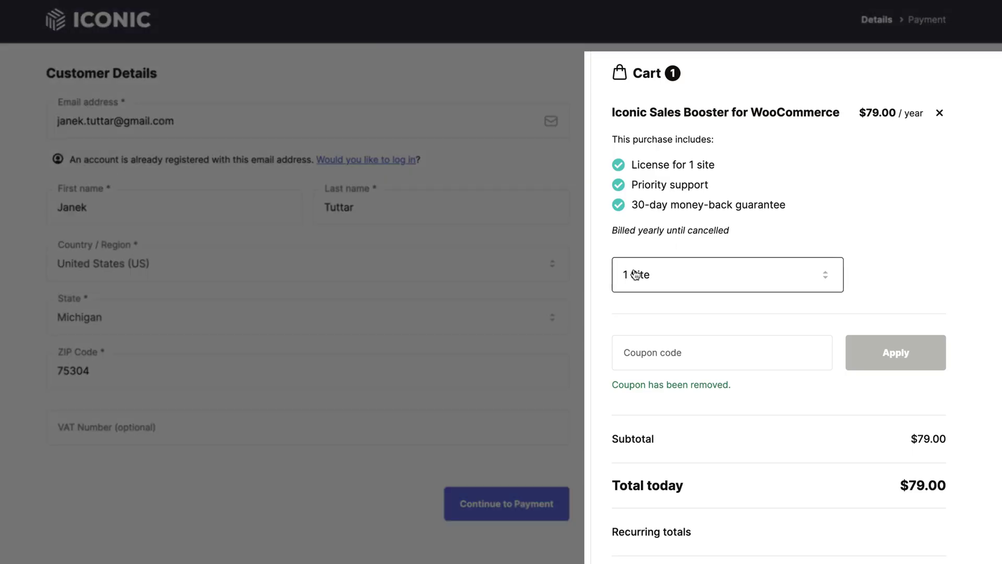
pyautogui.click(668, 286)
pyautogui.click(660, 292)
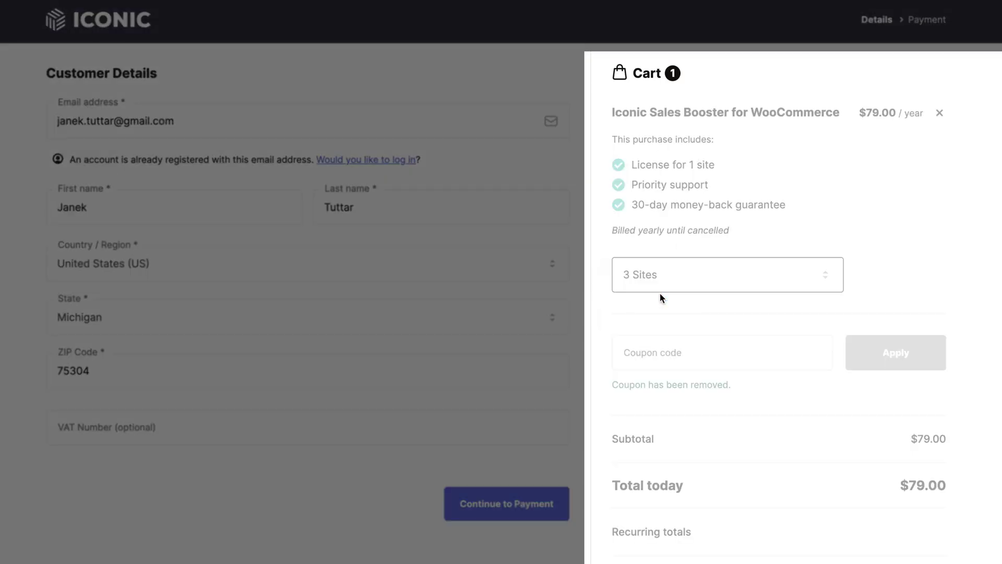
pyautogui.click(660, 291)
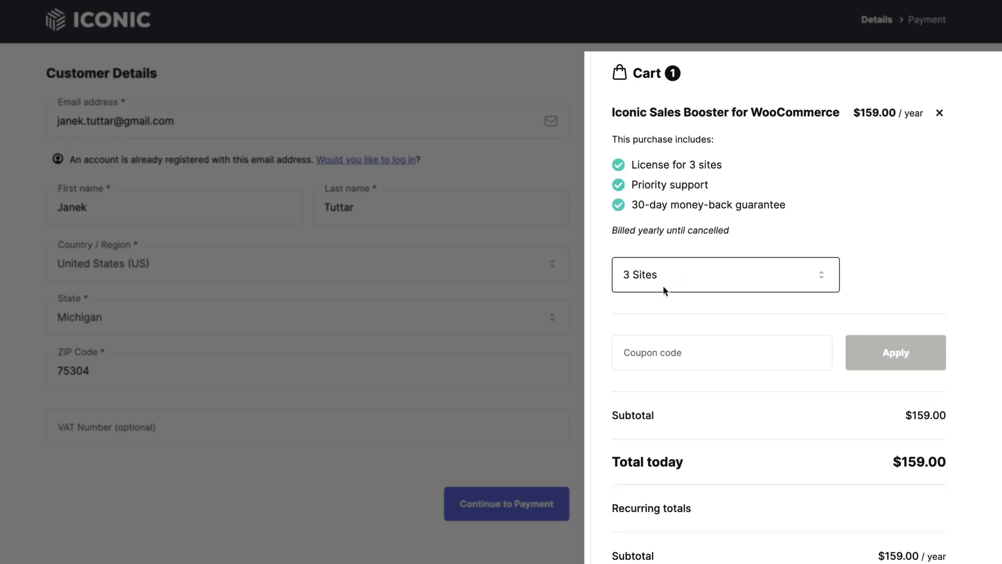
pyautogui.click(648, 295)
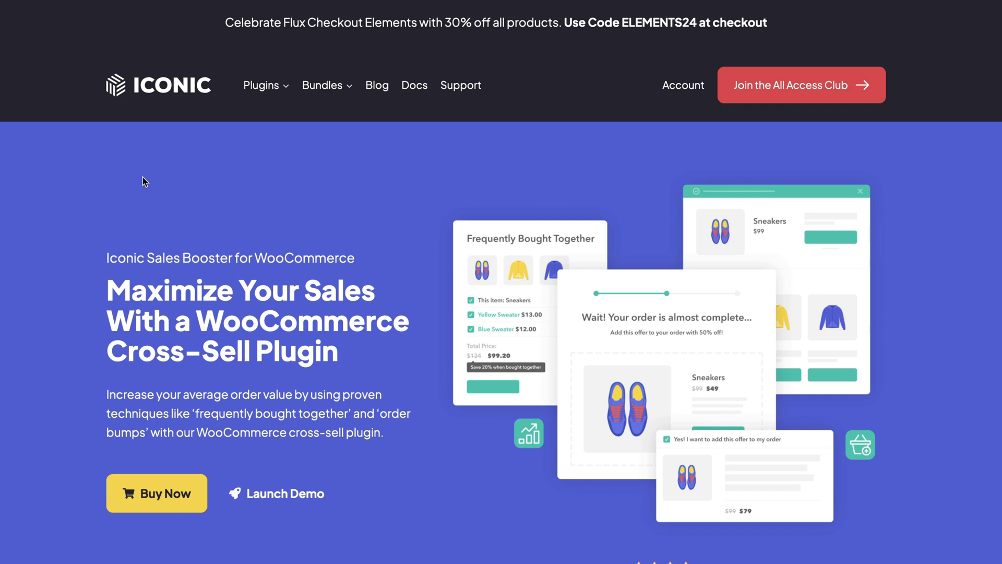
# Open the Sales Booster settings in the WordPress admin.
pyautogui.moveTo(270, 96)
pyautogui.click(588, 38)
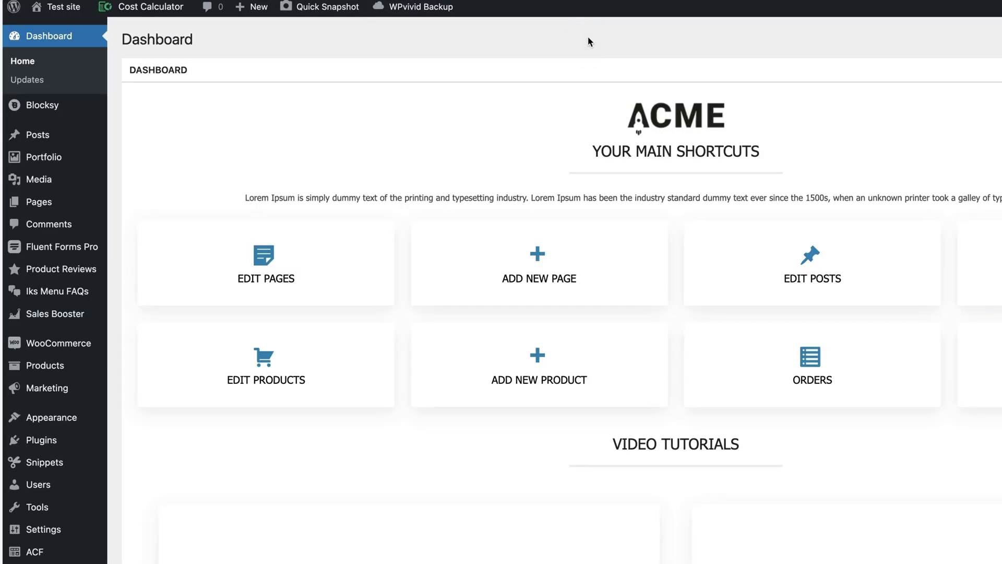
pyautogui.moveTo(74, 324)
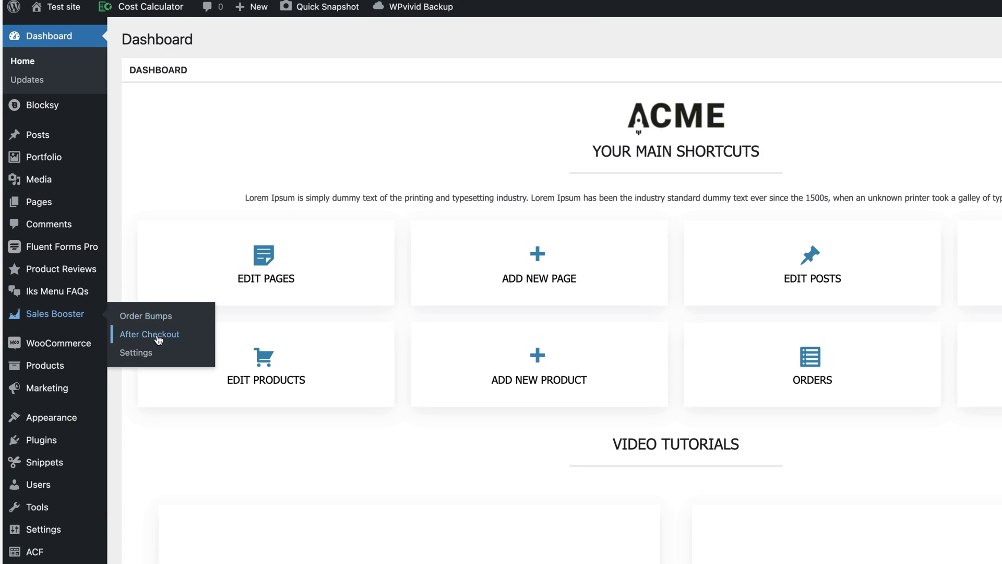
pyautogui.click(139, 353)
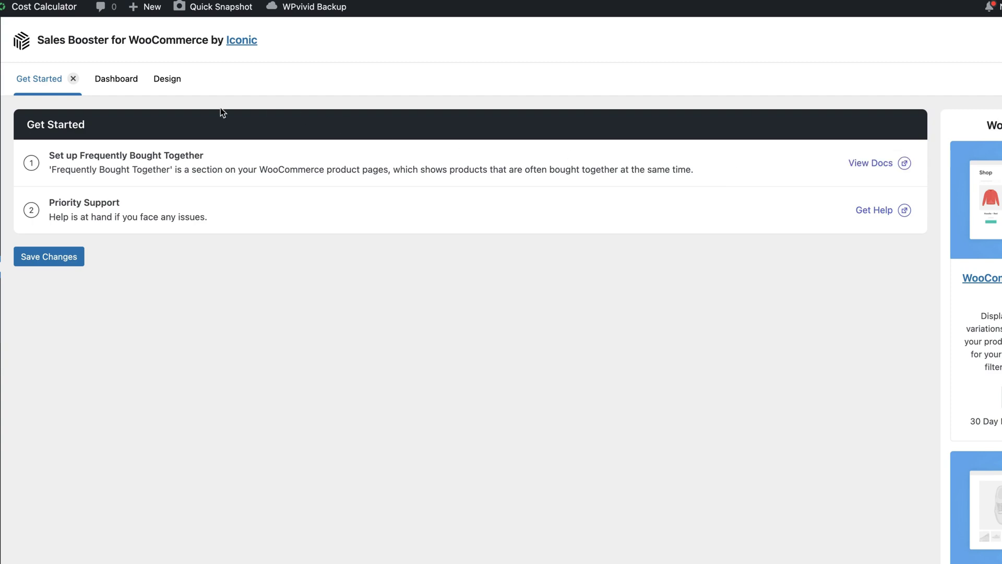
# Look through the plugin's licence settings and the design options for Frequently Bought Together and the After Add to Cart modal.
pyautogui.click(112, 78)
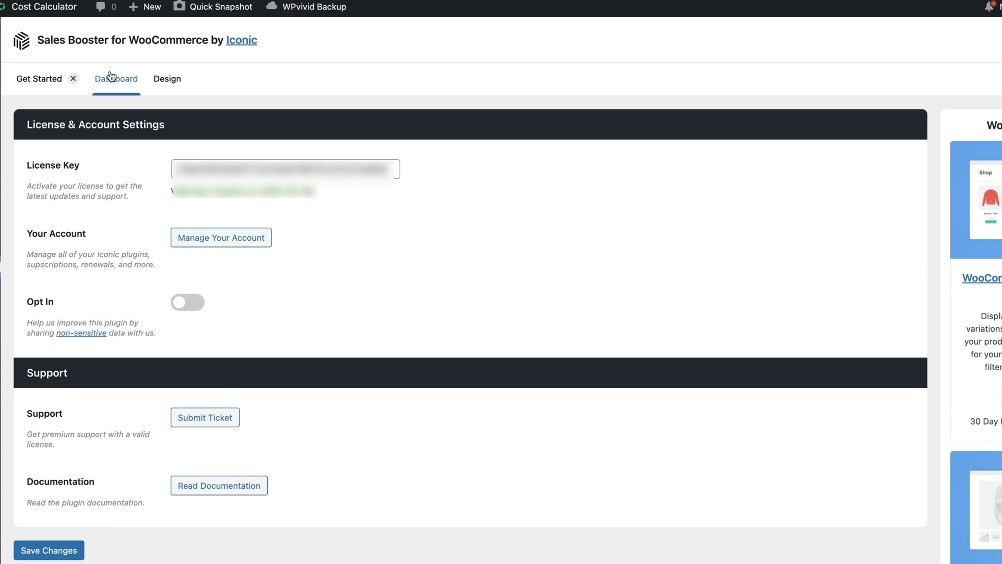
pyautogui.click(160, 81)
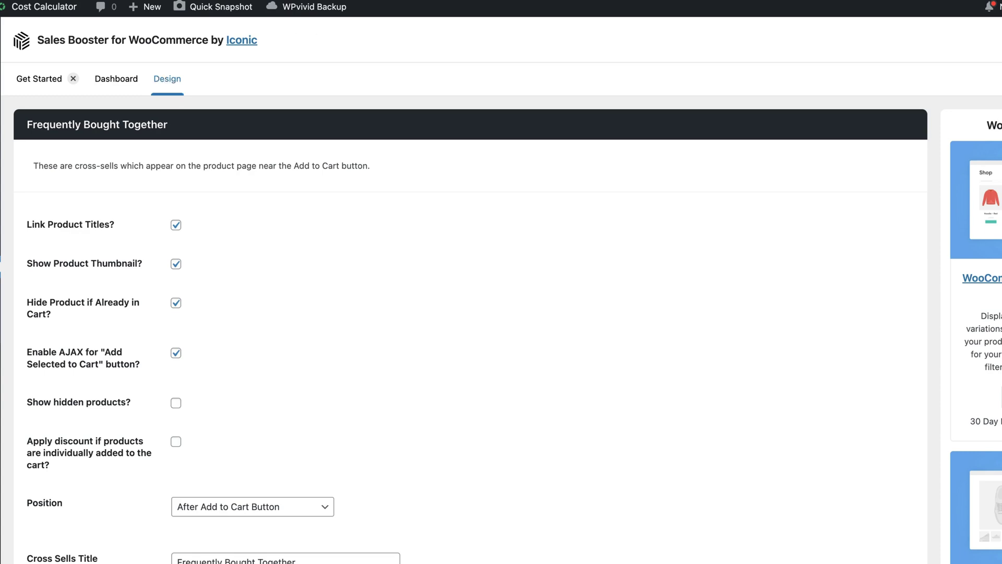
pyautogui.scroll(-5, 444, 435)
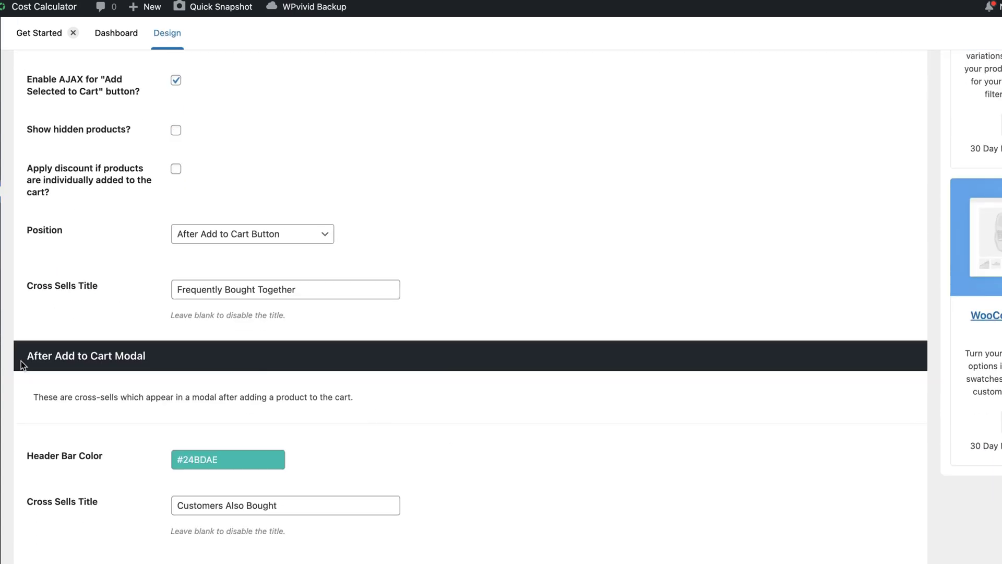
pyautogui.scroll(5, 552, 321)
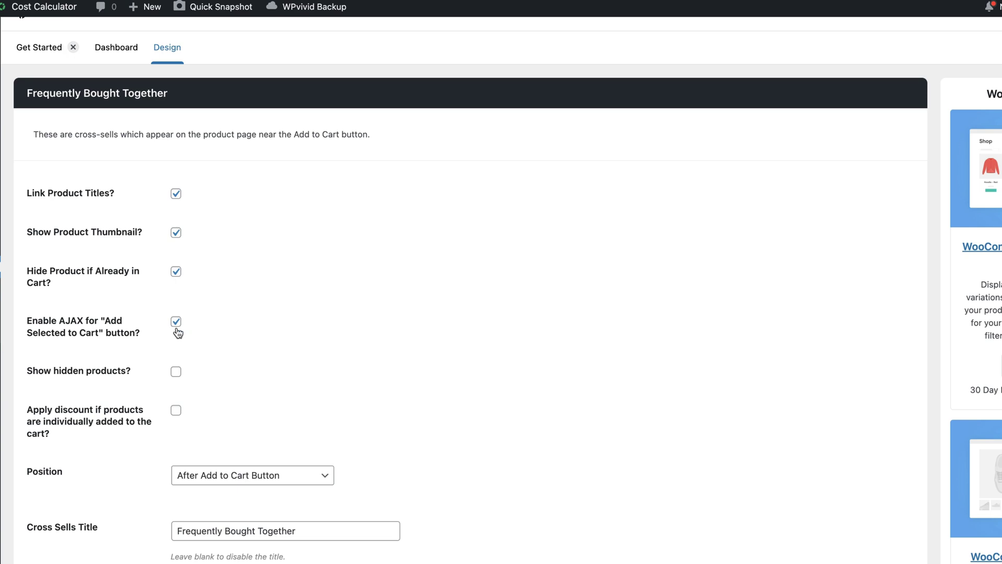
pyautogui.scroll(-1, 358, 348)
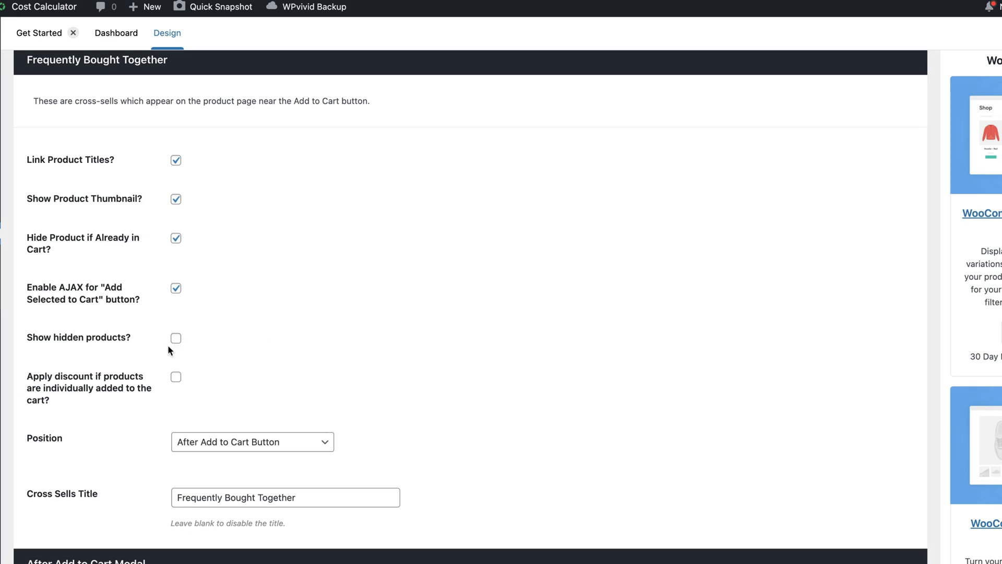
pyautogui.scroll(-2, 588, 274)
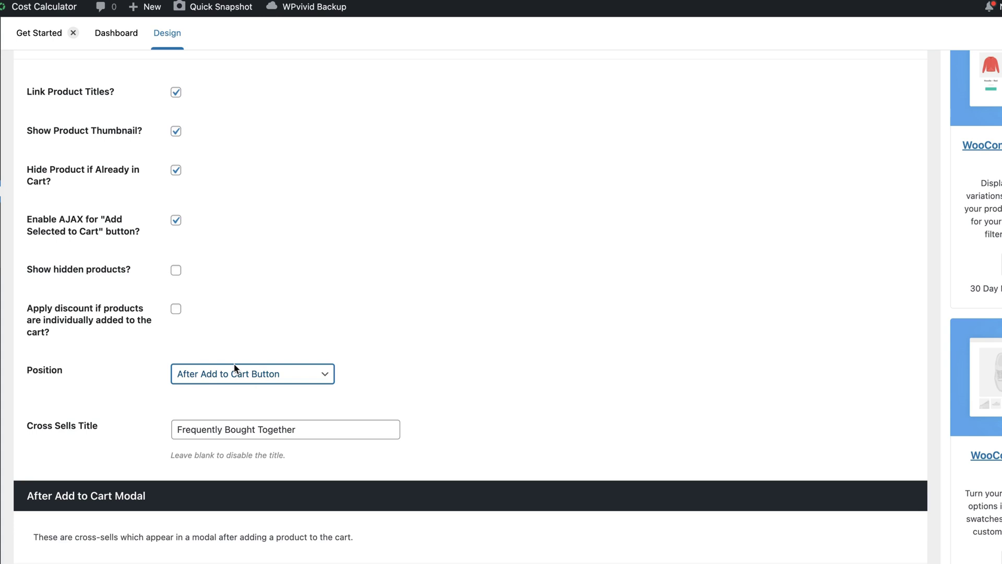
# Set the Frequently Bought Together position to After Single Product, save the settings, and check the product page.
pyautogui.click(237, 373)
pyautogui.click(237, 481)
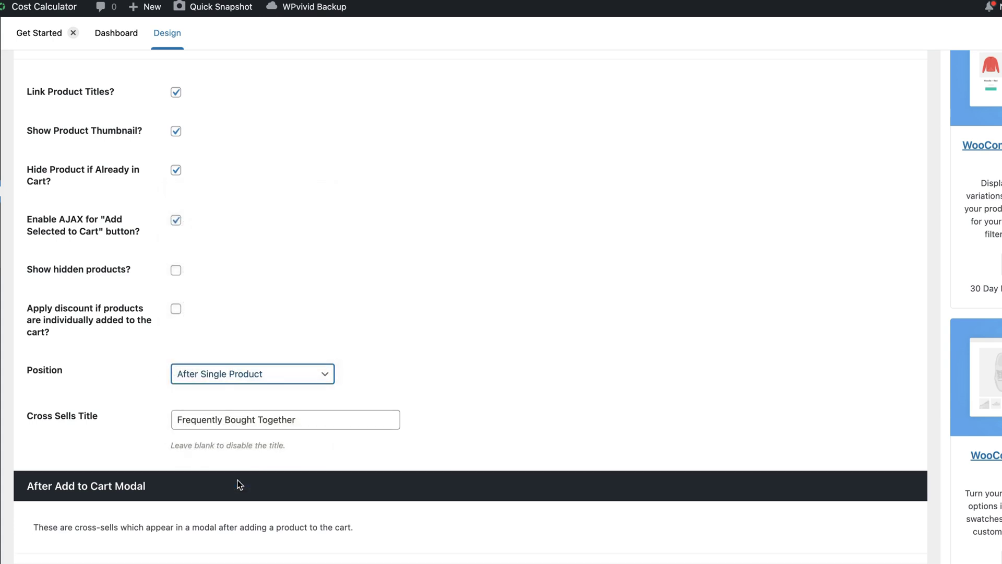
pyautogui.scroll(-4, 854, 317)
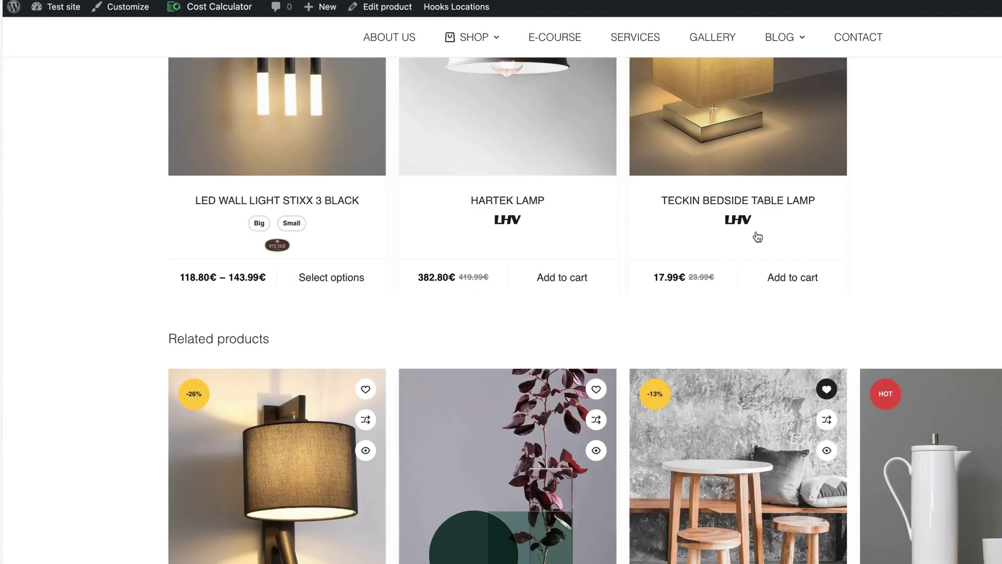
pyautogui.scroll(-10, 585, 286)
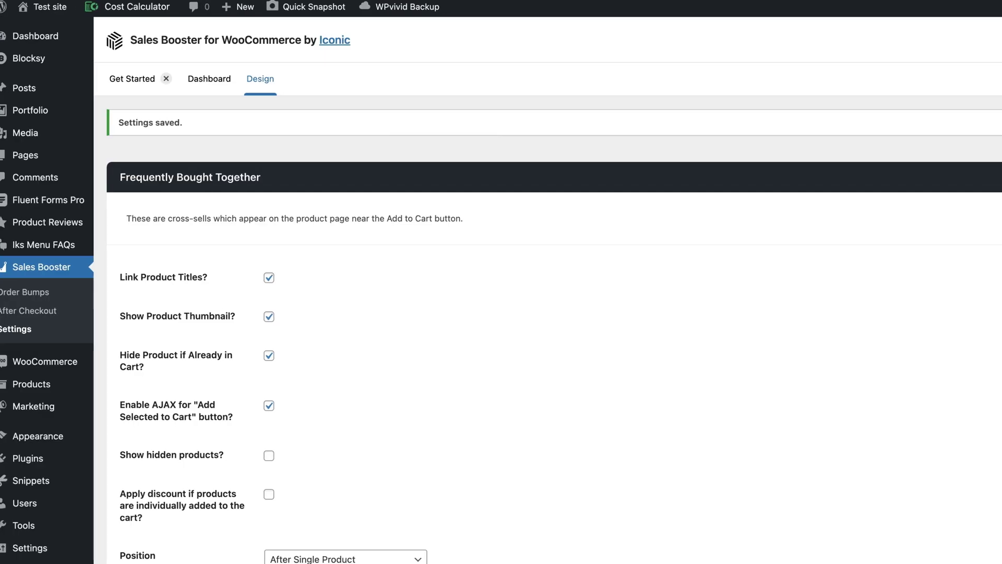
# Set the Frequently Bought Together position to After Add to Cart Button, save the settings, and check the Golden Lamp page.
pyautogui.scroll(-5, 374, 436)
pyautogui.click(365, 280)
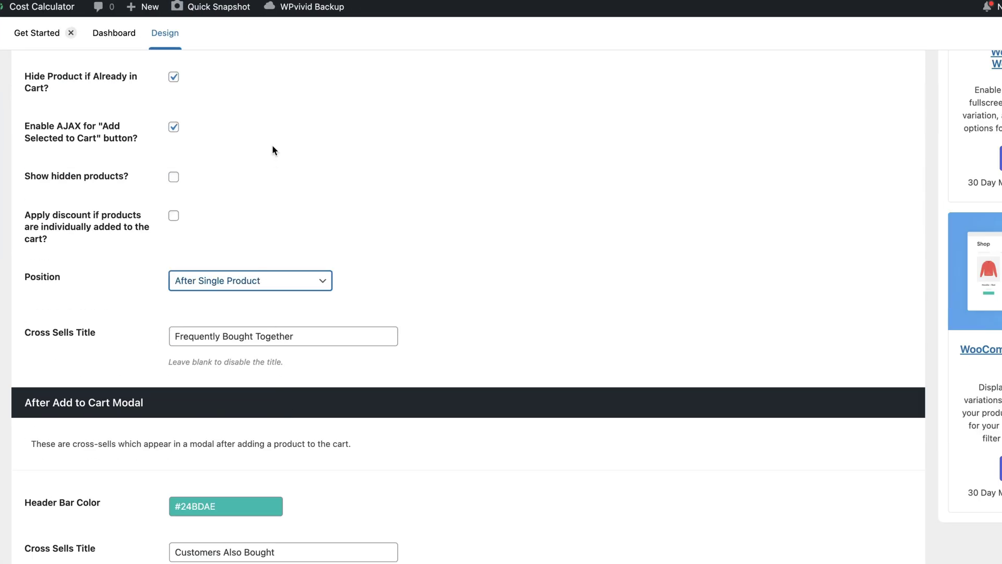
pyautogui.press('Down')
pyautogui.press('Return')
pyautogui.scroll(-2, 344, 329)
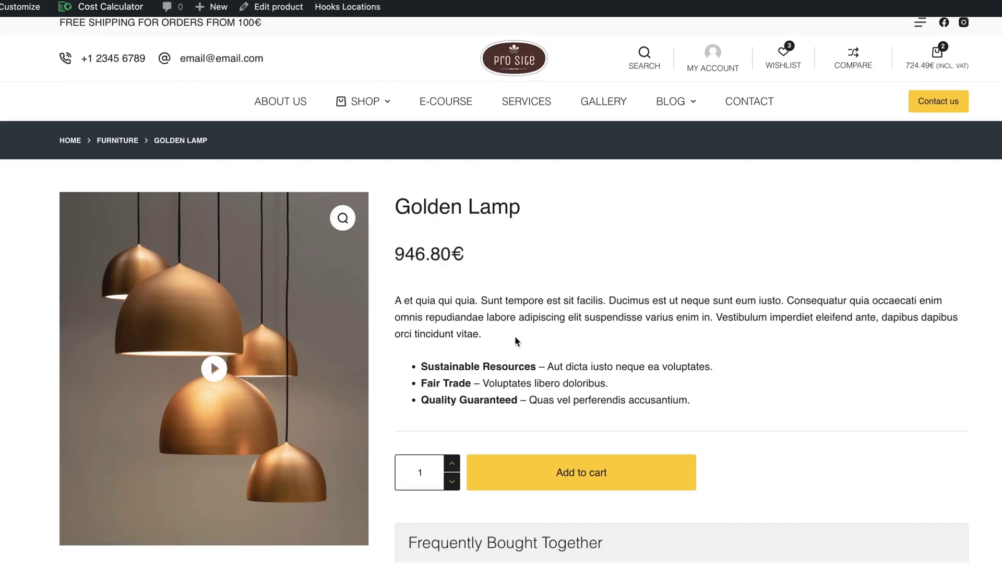
pyautogui.scroll(-3, 514, 336)
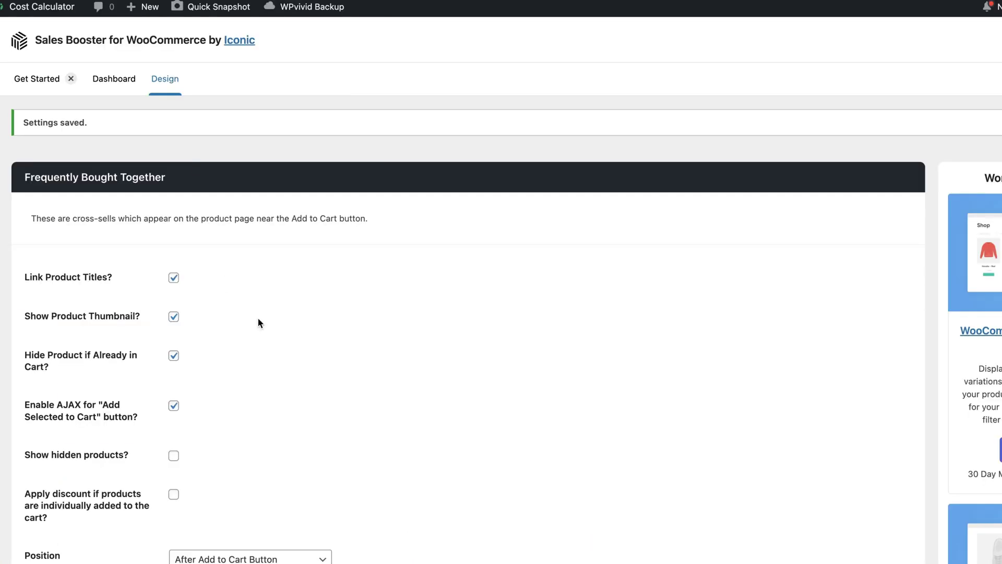
# Open the shop page and add Mountain hiking in Alps to the cart.
pyautogui.scroll(-7, 292, 308)
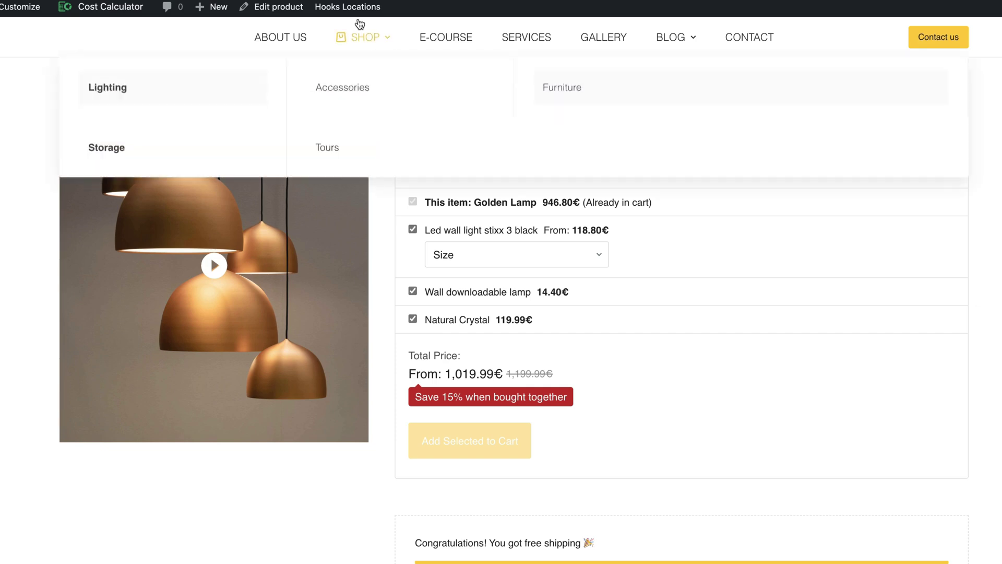
pyautogui.click(361, 38)
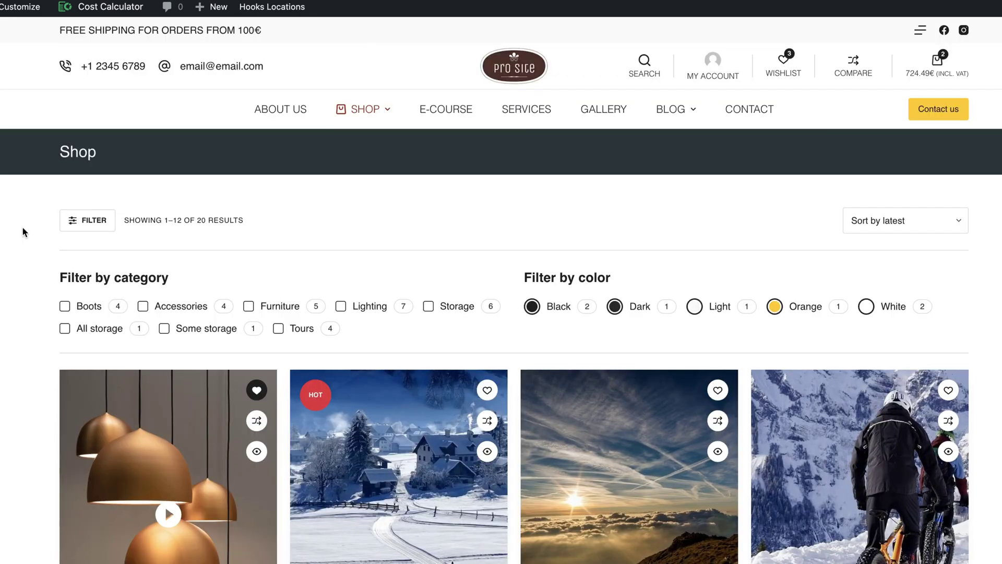
pyautogui.scroll(-6, 313, 313)
pyautogui.click(683, 441)
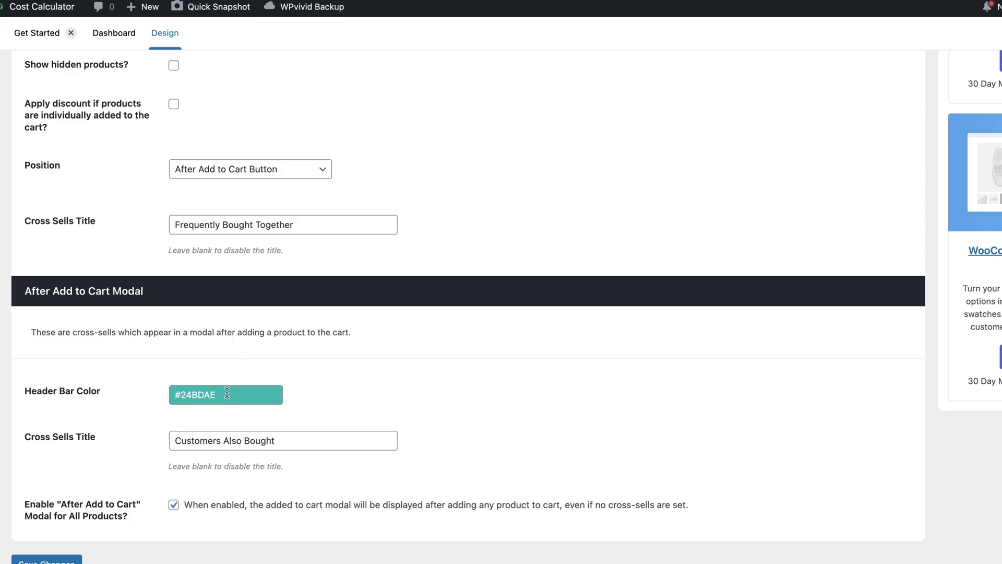
# Inspect the header bar color and cross-sells title settings of the After Add to Cart modal.
pyautogui.click(180, 392)
pyautogui.moveTo(345, 441); pyautogui.dragTo(174, 441)
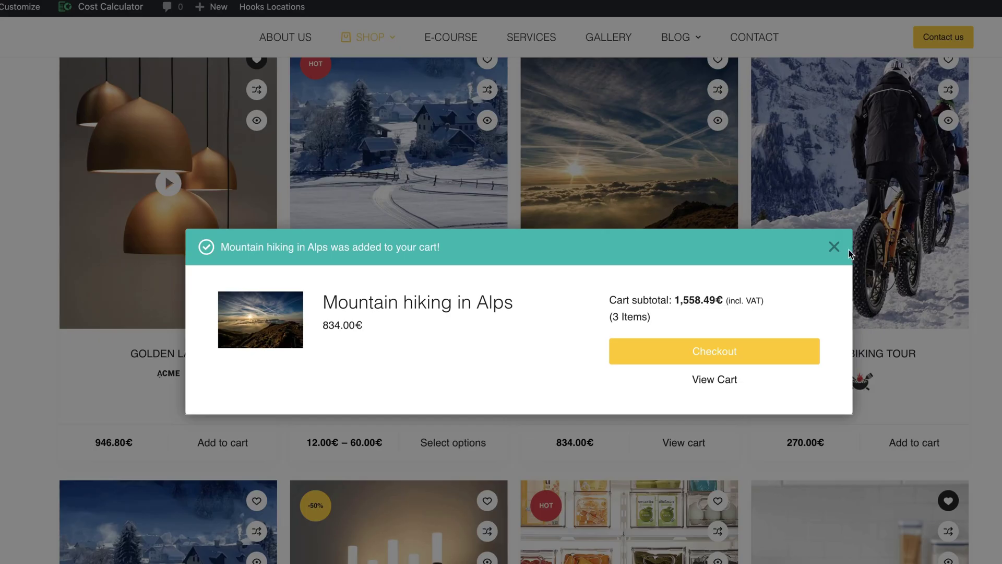
# Dismiss the added-to-cart popup, empty the shopping cart, and add the Golden Lamp from the shop page.
pyautogui.click(835, 246)
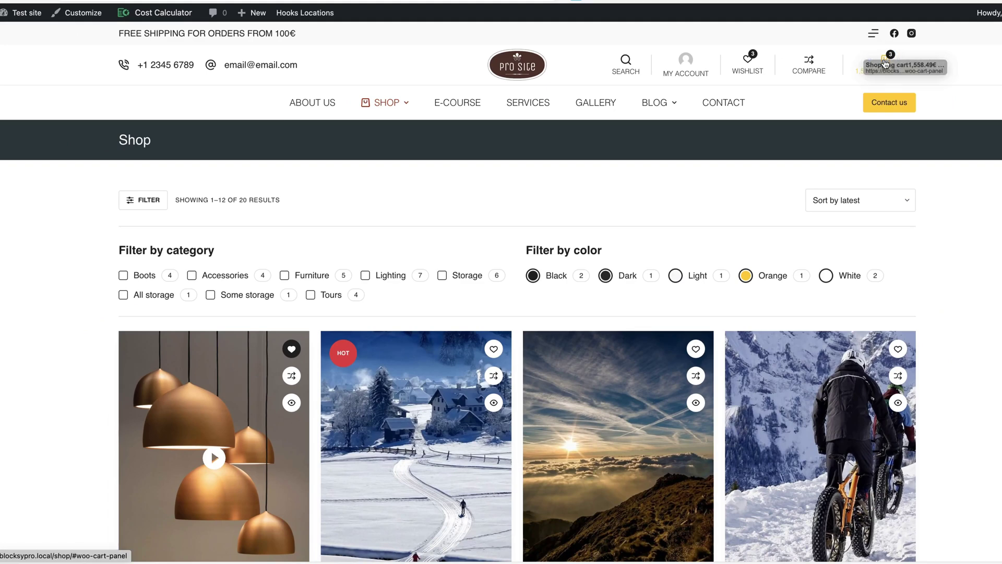
pyautogui.click(896, 61)
pyautogui.click(995, 144)
pyautogui.click(994, 204)
pyautogui.click(66, 303)
pyautogui.scroll(-5, 66, 302)
pyautogui.click(266, 386)
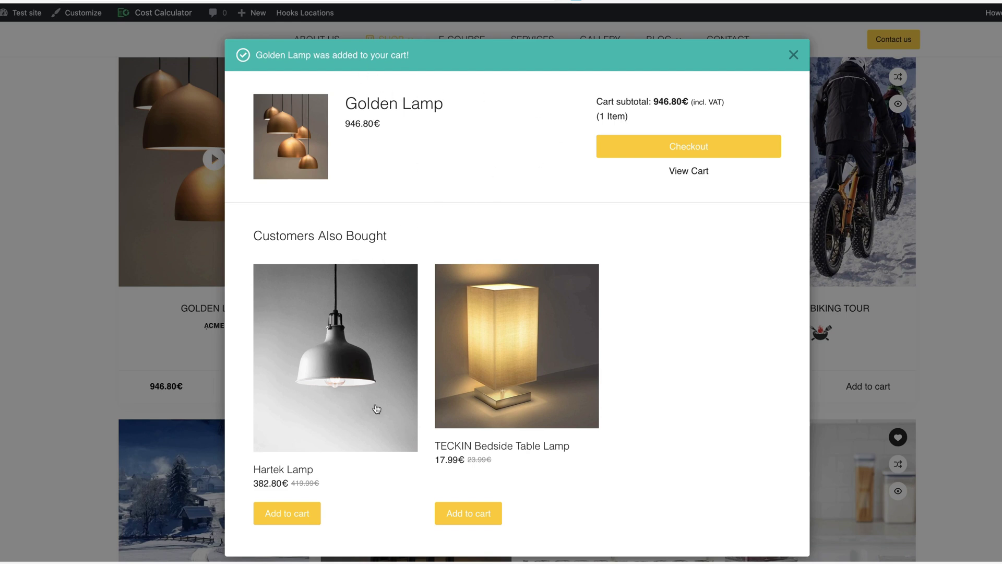
# Add the Hartek Lamp and the TECKIN Bedside Table Lamp to the cart from the added-to-cart popup.
pyautogui.click(303, 515)
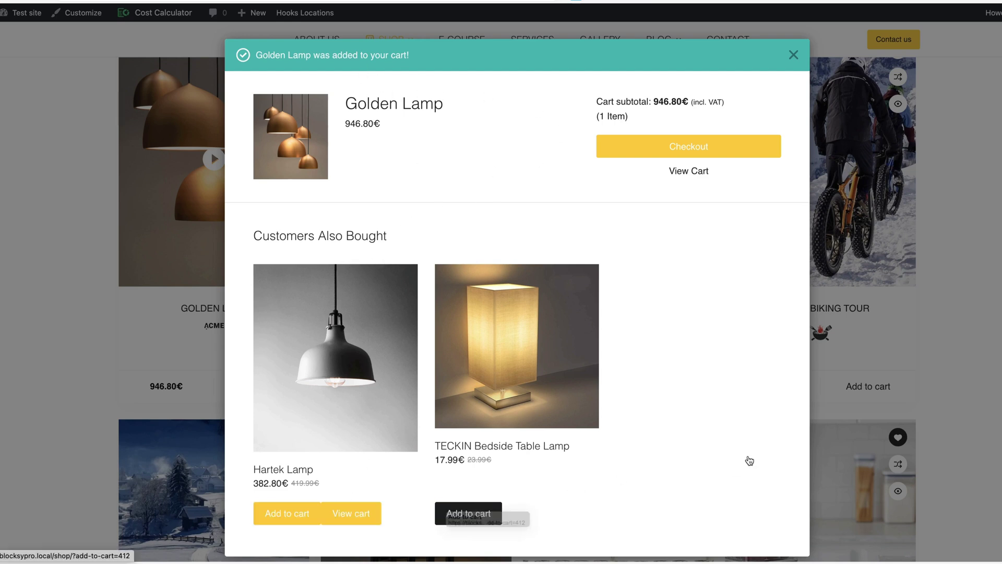
pyautogui.click(469, 514)
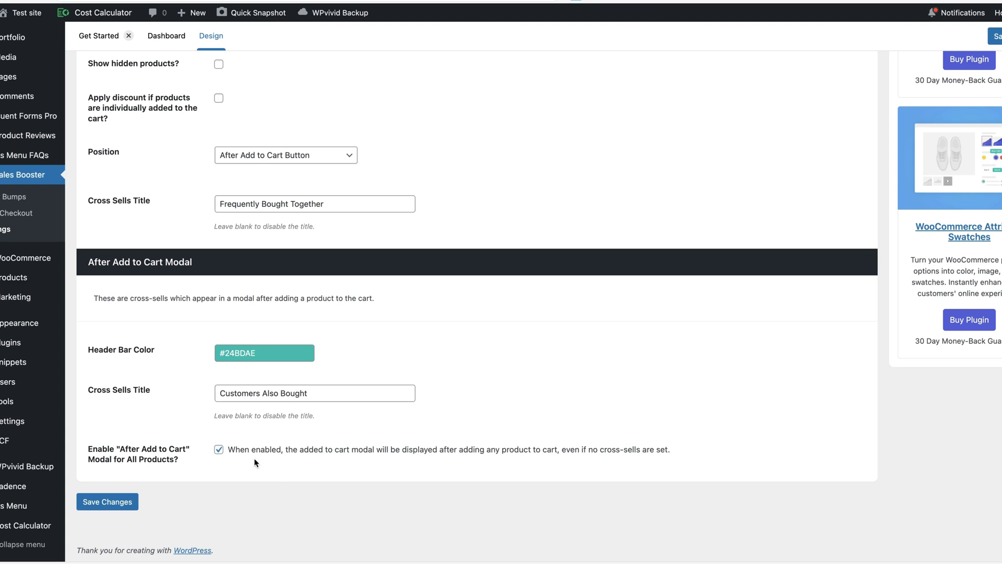
# Disable the After Add to Cart modal for all products in the Sales Booster settings and save the changes.
pyautogui.click(219, 450)
pyautogui.click(107, 501)
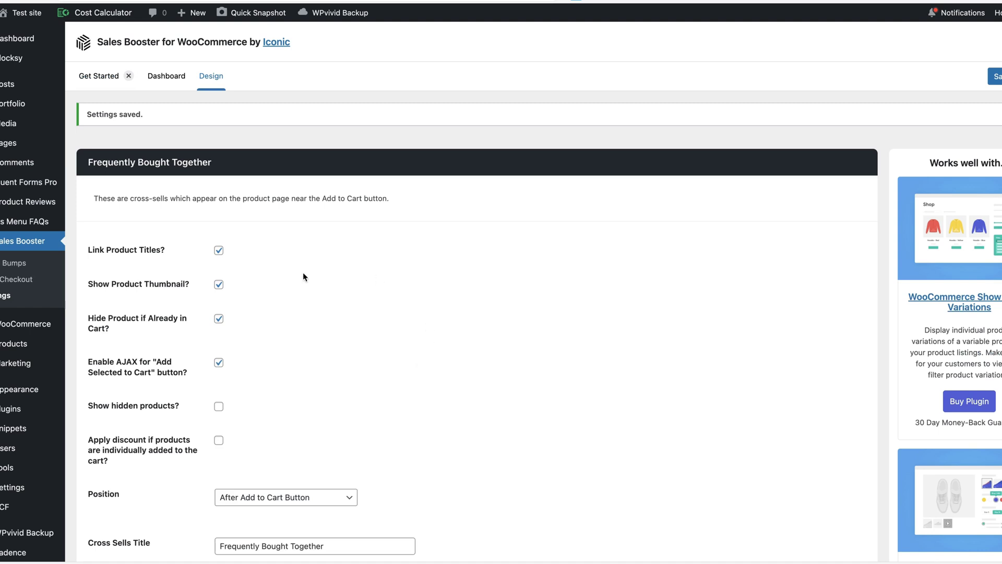
# Move the existing order bump Bump 1 to the trash and start a new order bump titled "Golden lamp".
pyautogui.click(1, 265)
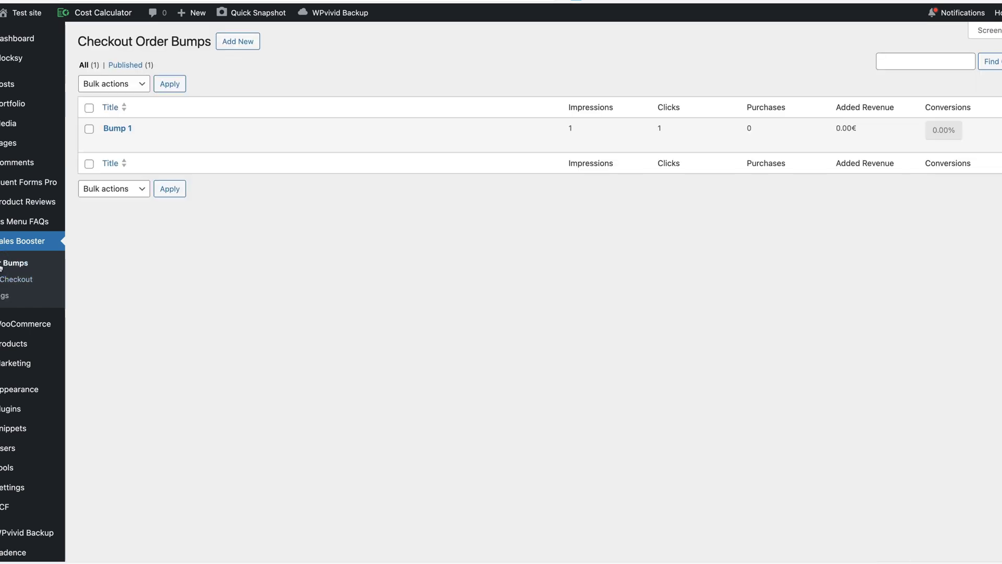
pyautogui.click(131, 144)
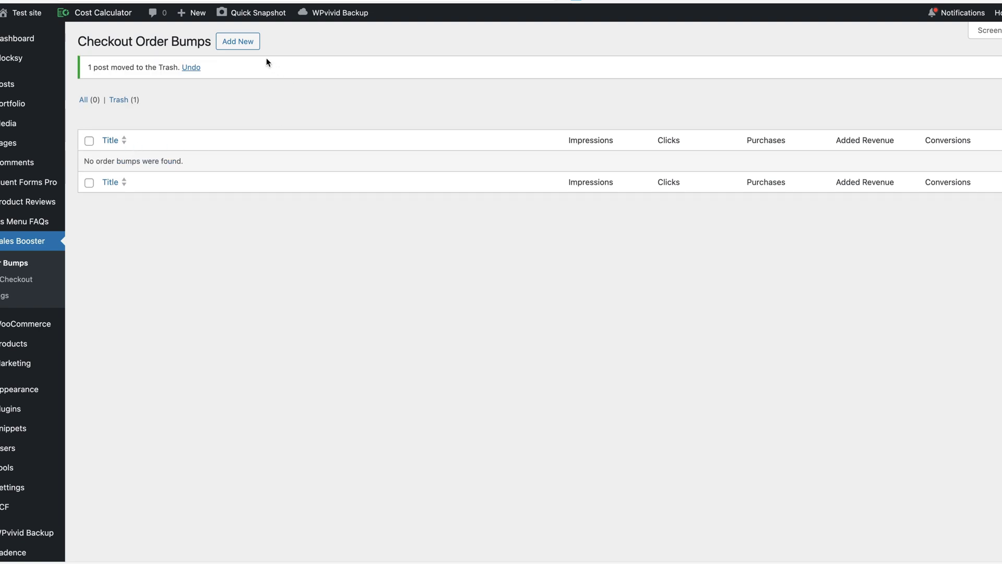
pyautogui.click(245, 41)
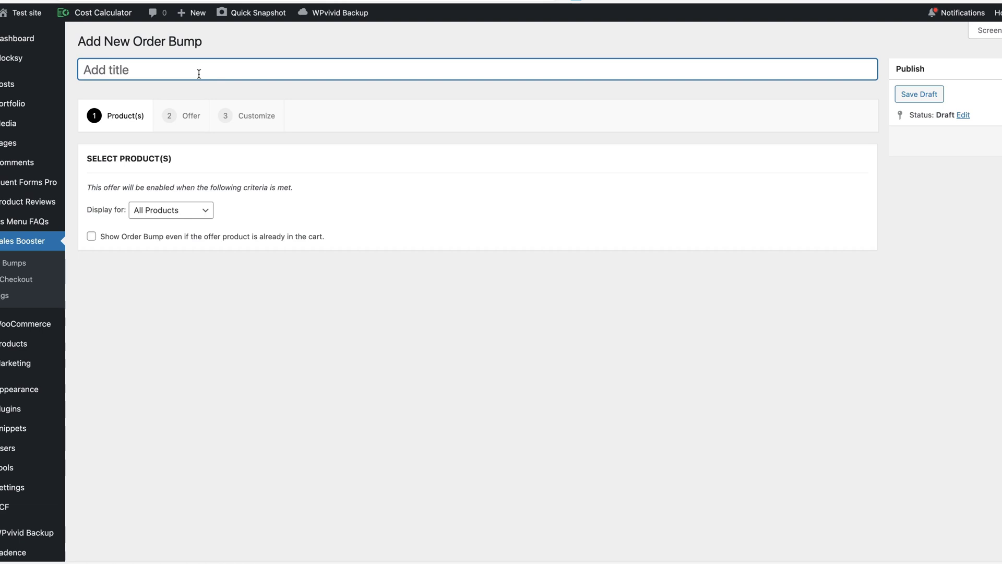
pyautogui.write('Golden lamp')
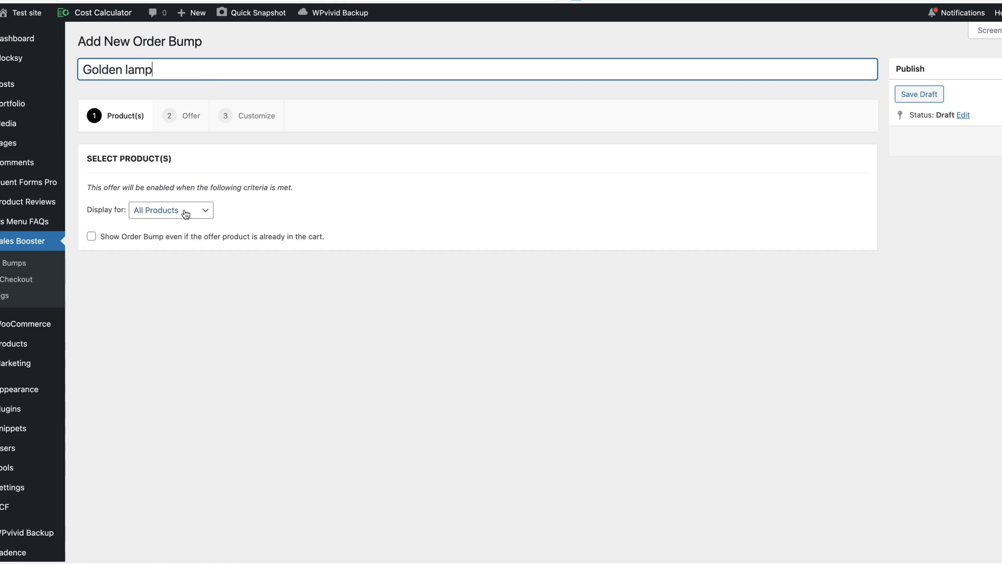
# Display the order bump for Specific Products and add Golden Lamp (LAMP123) as the triggering product.
pyautogui.click(189, 216)
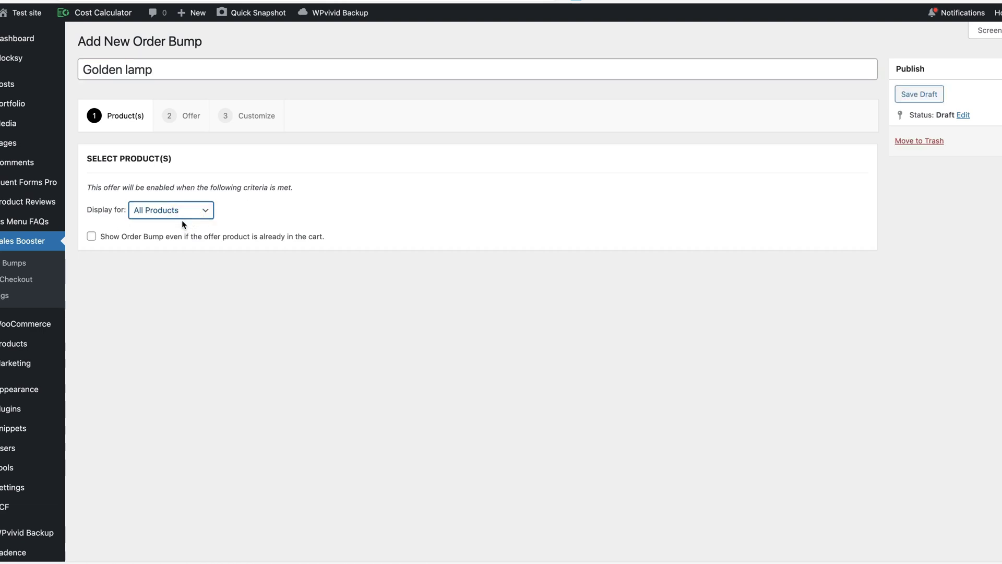
pyautogui.click(168, 212)
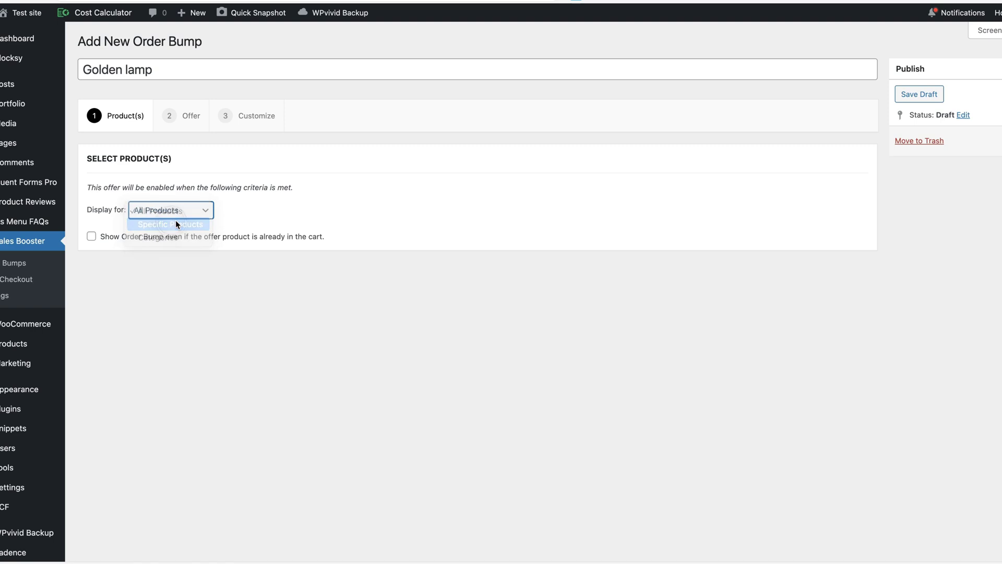
pyautogui.click(167, 230)
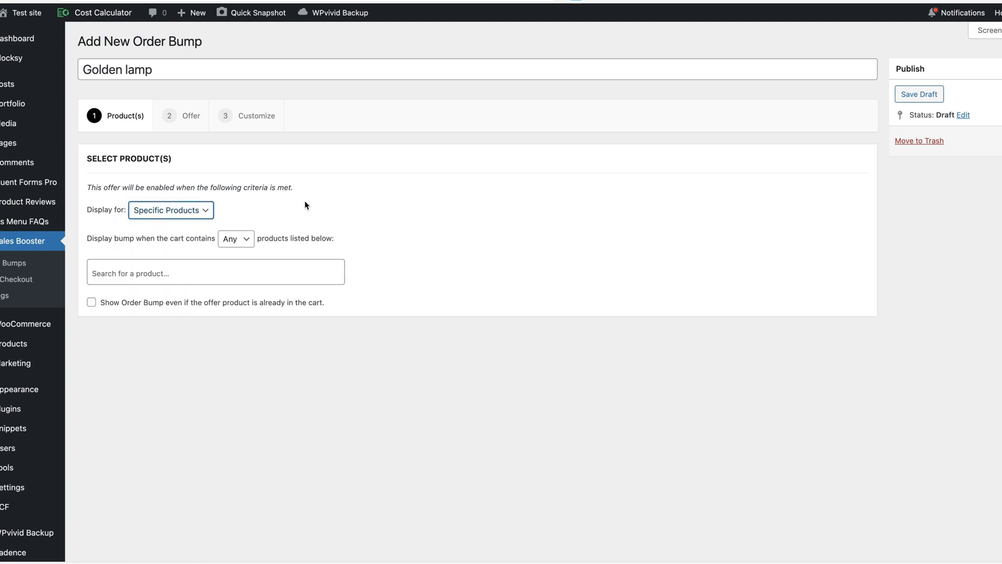
pyautogui.click(90, 281)
pyautogui.write('lamp')
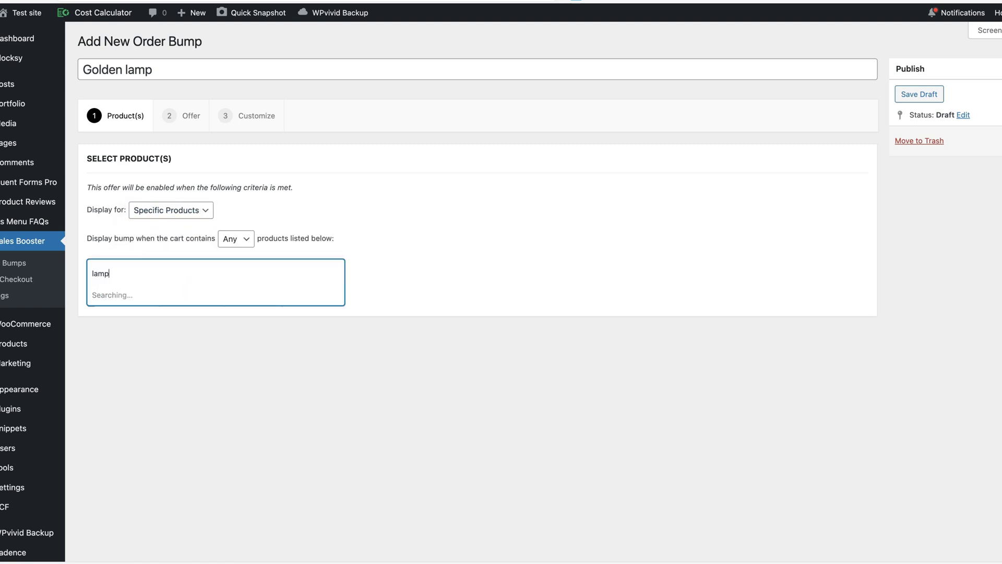
pyautogui.click(112, 294)
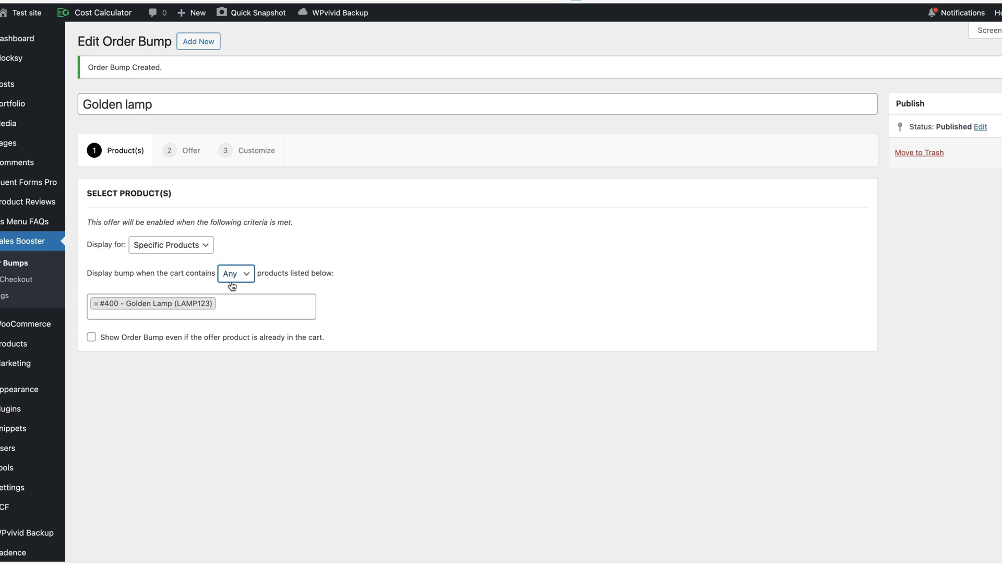
# Check the matching options for which listed products the cart must contain to display the bump.
pyautogui.click(238, 277)
pyautogui.click(238, 284)
pyautogui.press('space')
pyautogui.click(239, 315)
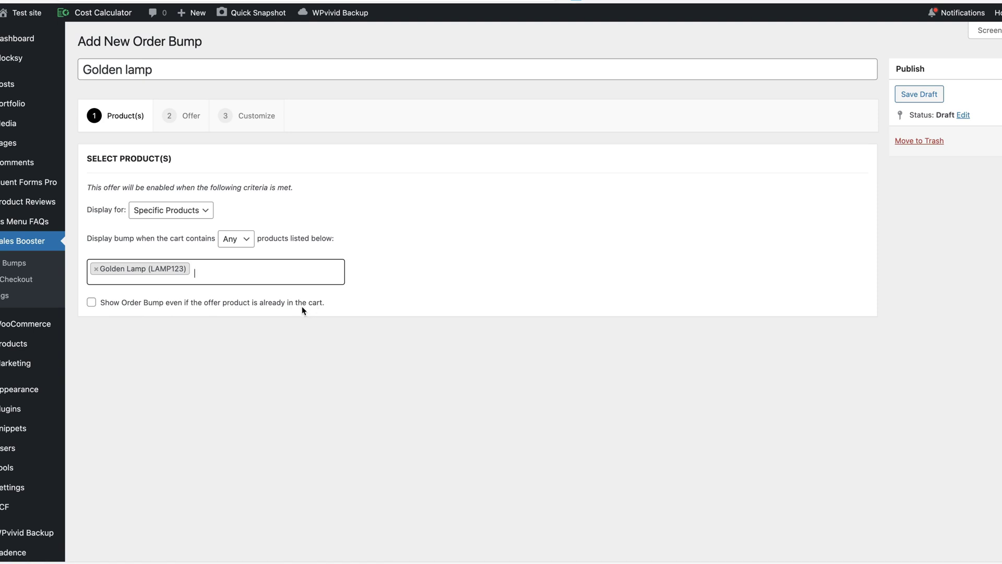
# Set Hartek Lamp (HARTEK123) as the order bump's offer product with a 20 percent discount.
pyautogui.click(189, 116)
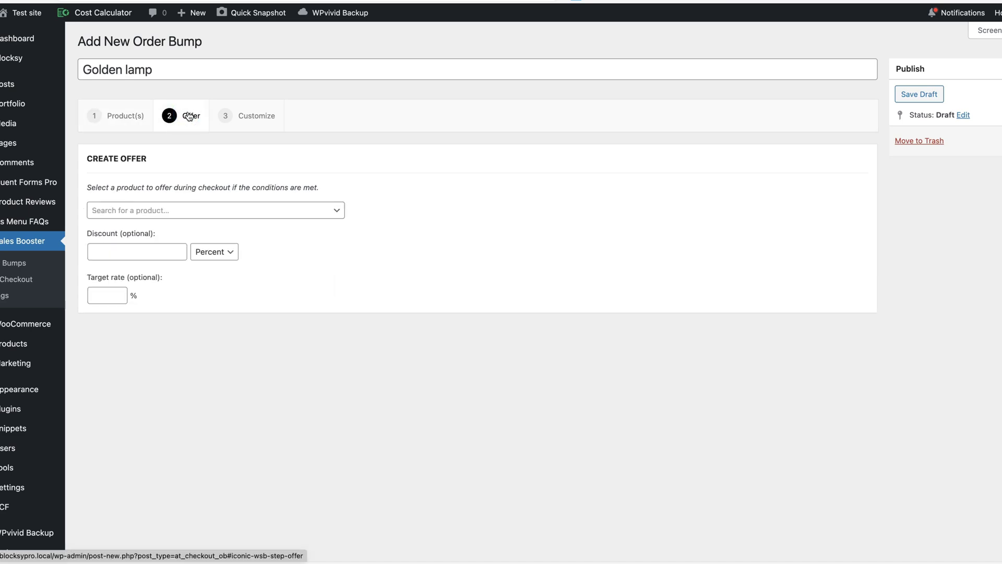
pyautogui.click(168, 215)
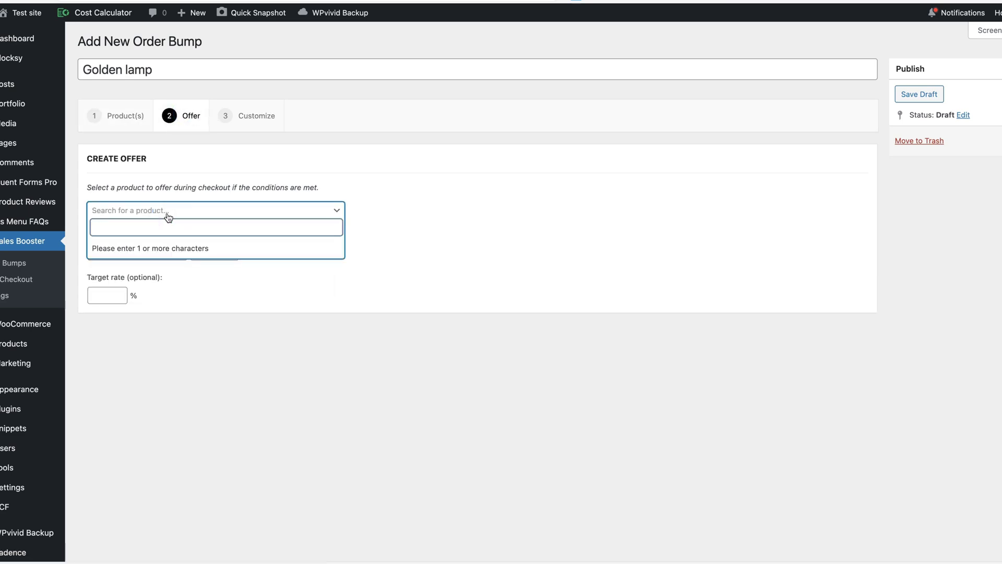
pyautogui.write('hart')
pyautogui.click(142, 249)
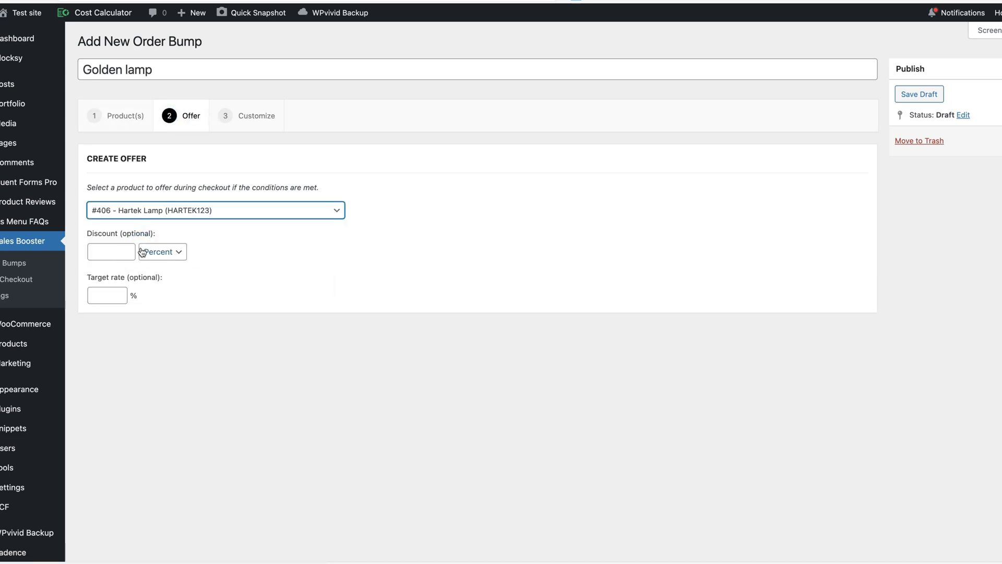
pyautogui.click(112, 248)
pyautogui.write('20')
pyautogui.click(203, 328)
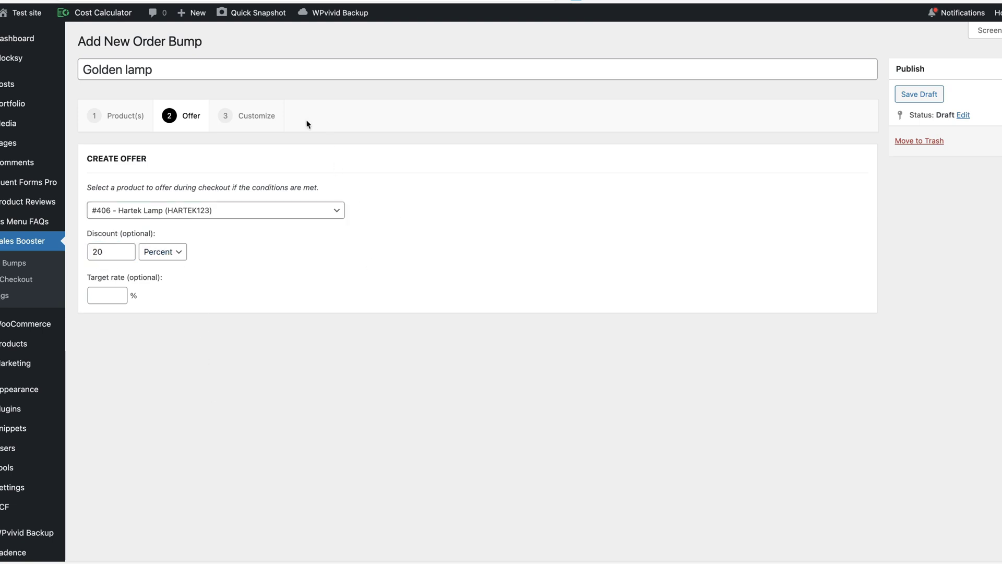
# Review the offer's heading and description text in the design customization and set the highlight color to purple.
pyautogui.click(257, 116)
pyautogui.scroll(-1, 381, 203)
pyautogui.tripleClick(273, 181)
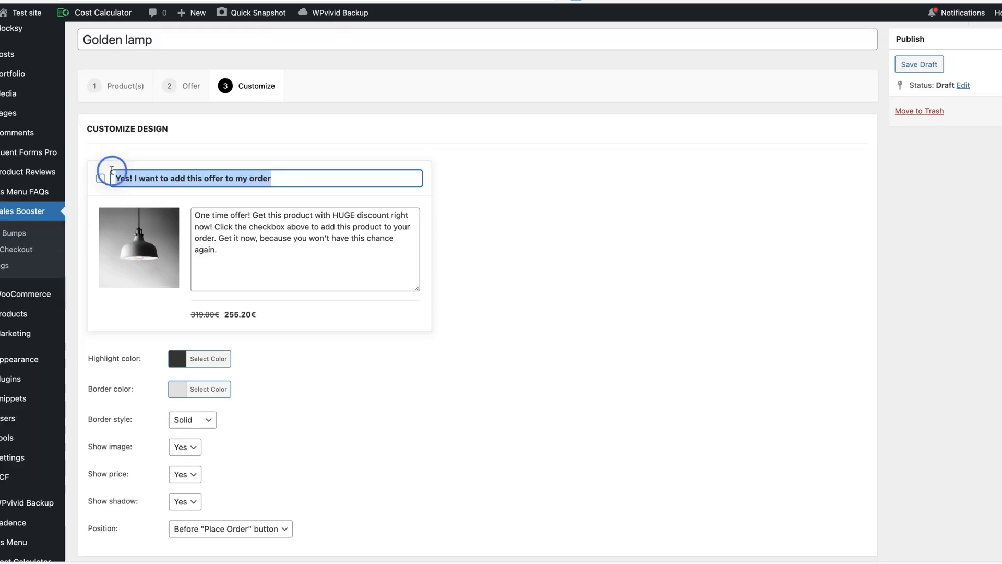
pyautogui.tripleClick(240, 262)
pyautogui.scroll(-2, 496, 268)
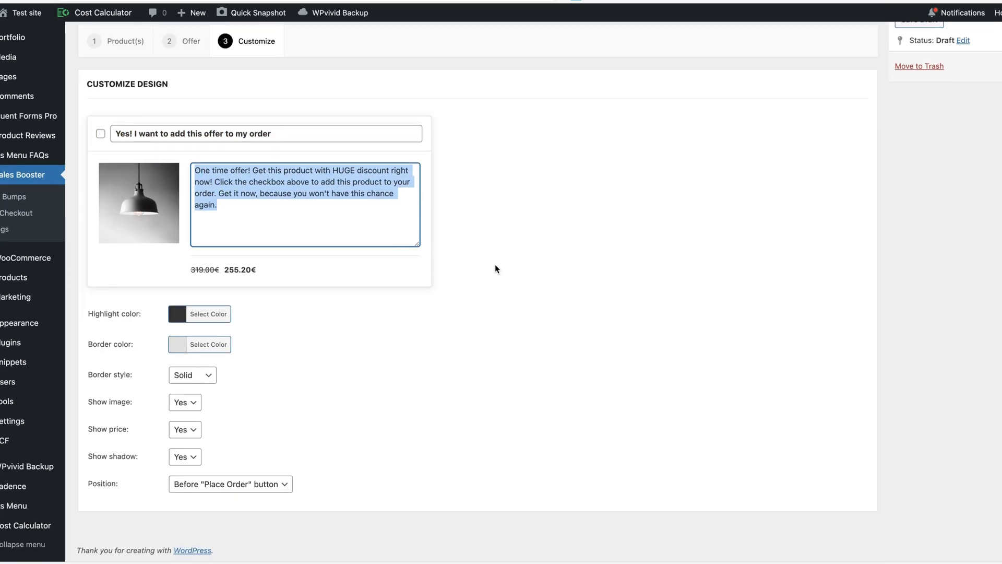
pyautogui.click(223, 315)
pyautogui.click(264, 461)
pyautogui.click(409, 337)
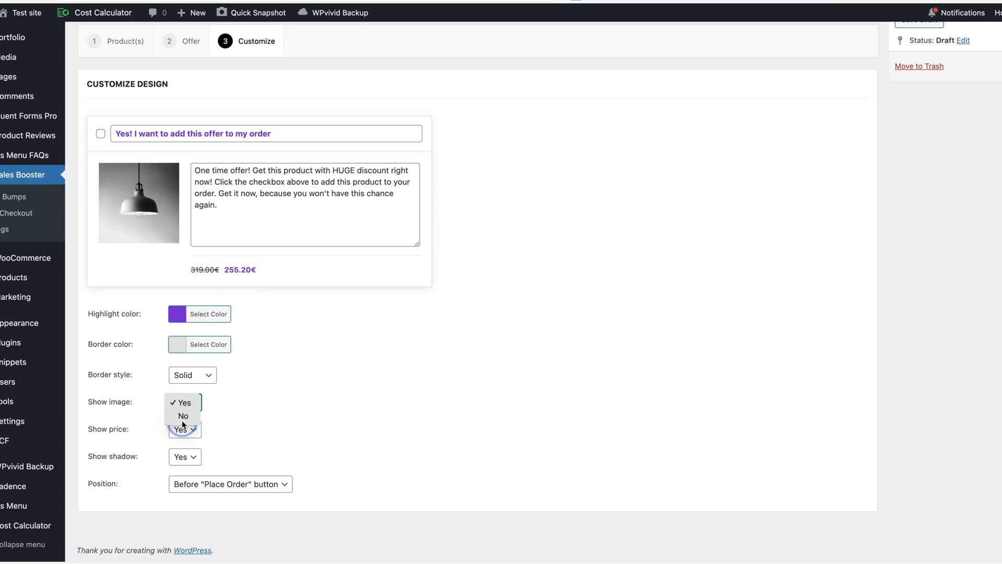
# Preview the offer without its product image and turn the image display back on.
pyautogui.click(183, 416)
pyautogui.click(190, 402)
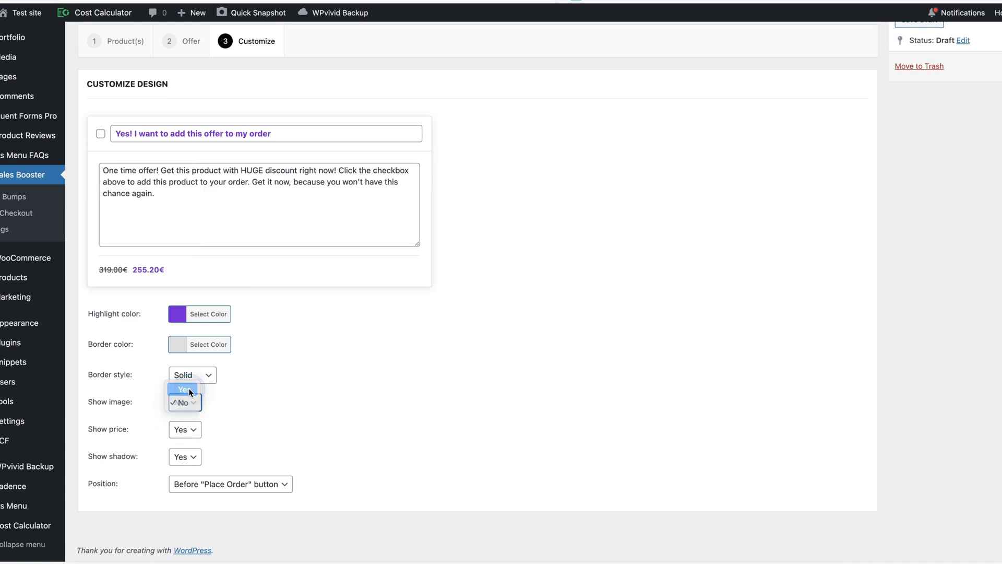
pyautogui.click(190, 390)
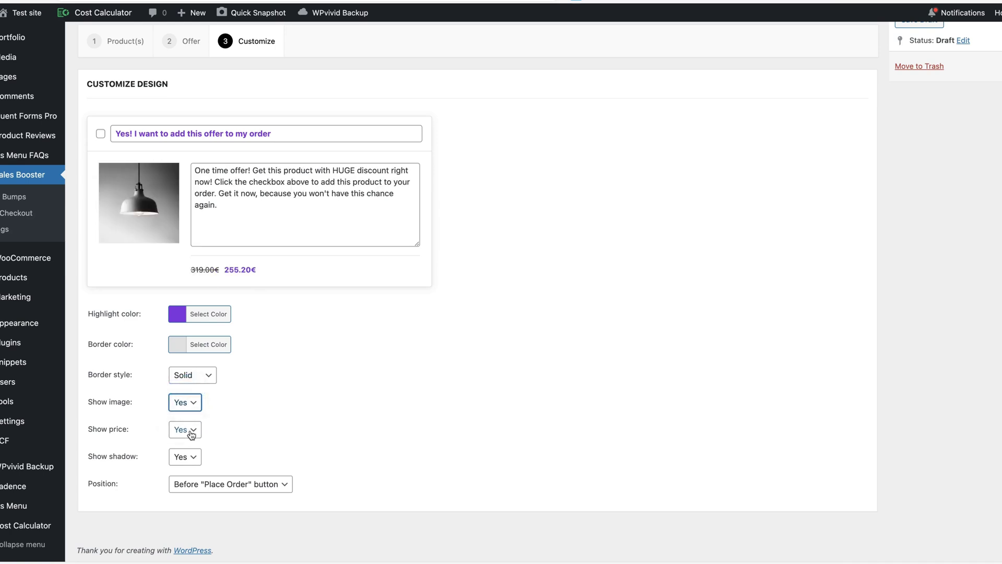
# Keep the offer's position at Before "Place Order" button and publish the order bump.
pyautogui.click(226, 489)
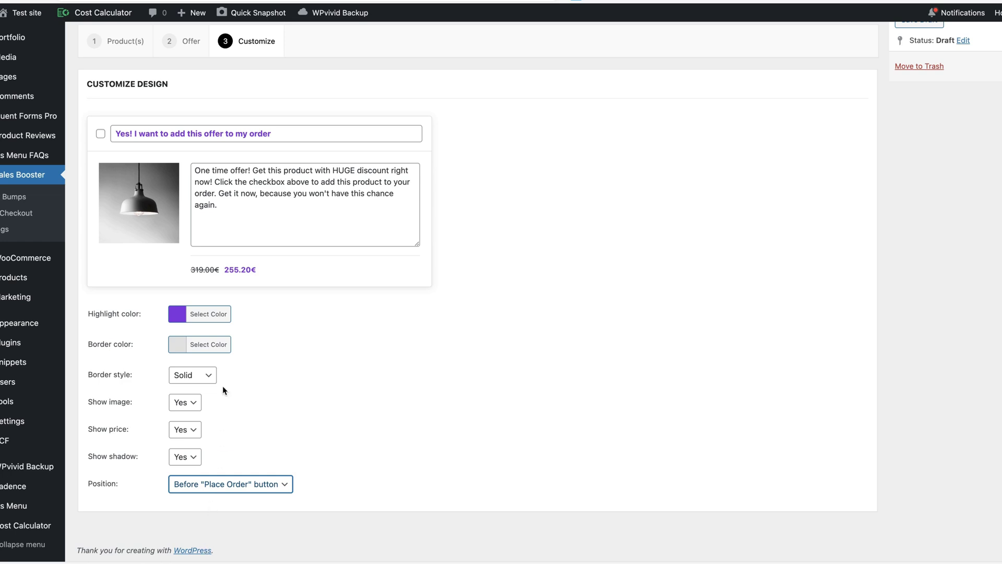
pyautogui.click(990, 66)
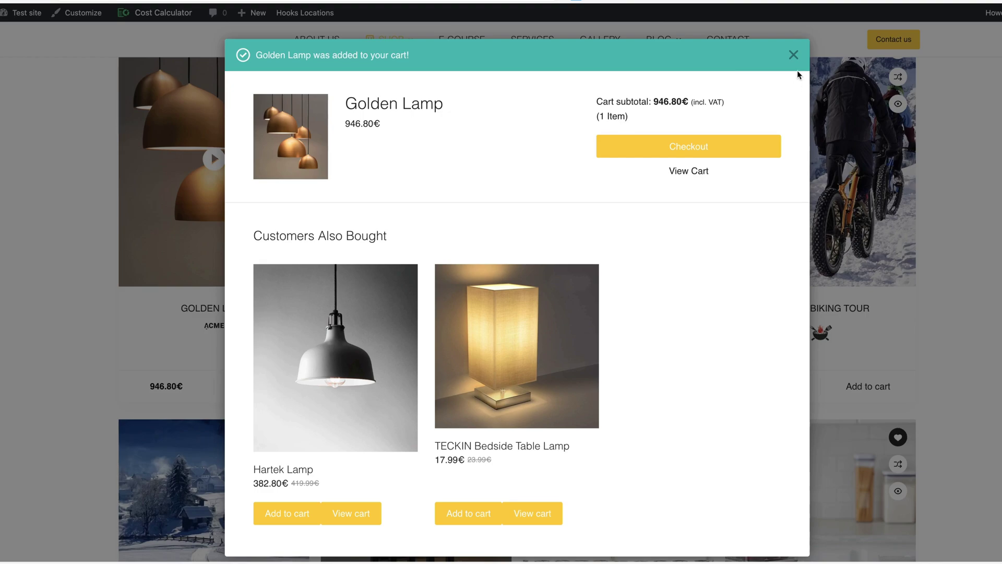
# Dismiss the old popup on the shop page, add the Golden Lamp to the cart, and proceed to checkout.
pyautogui.click(793, 54)
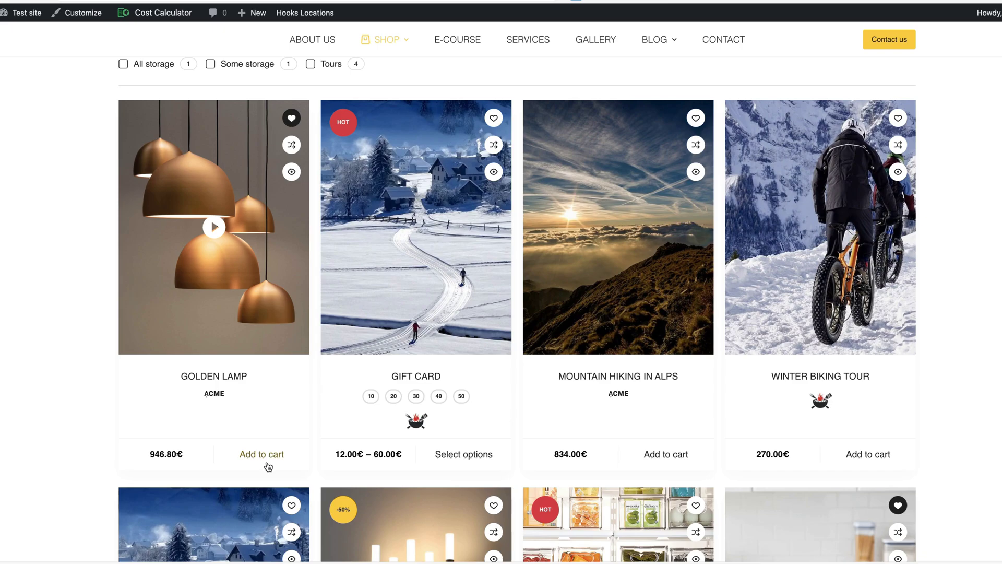
pyautogui.click(266, 454)
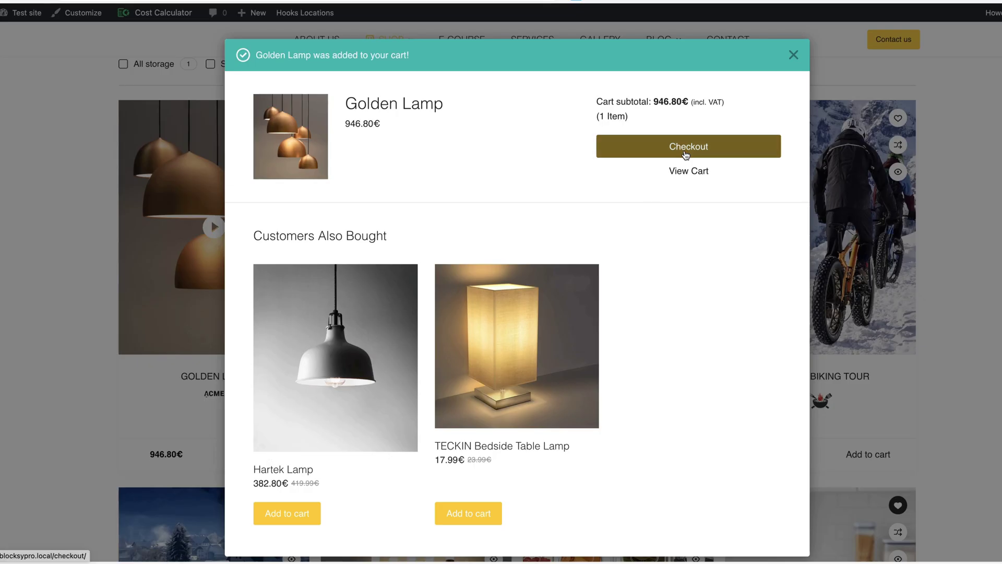
pyautogui.click(685, 155)
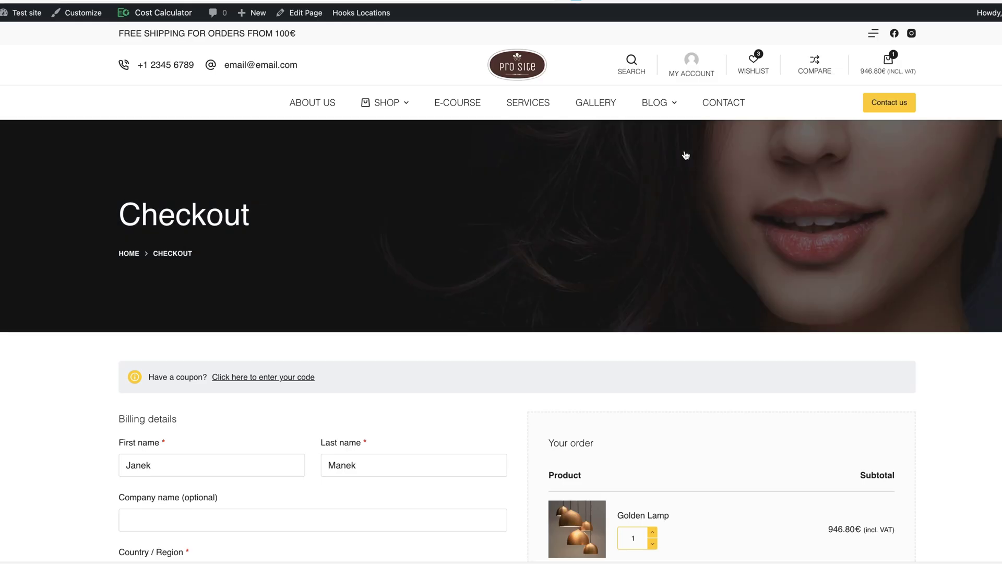
# Accept the discounted Hartek Lamp offer at checkout and check its line in the order summary.
pyautogui.scroll(-10, 609, 202)
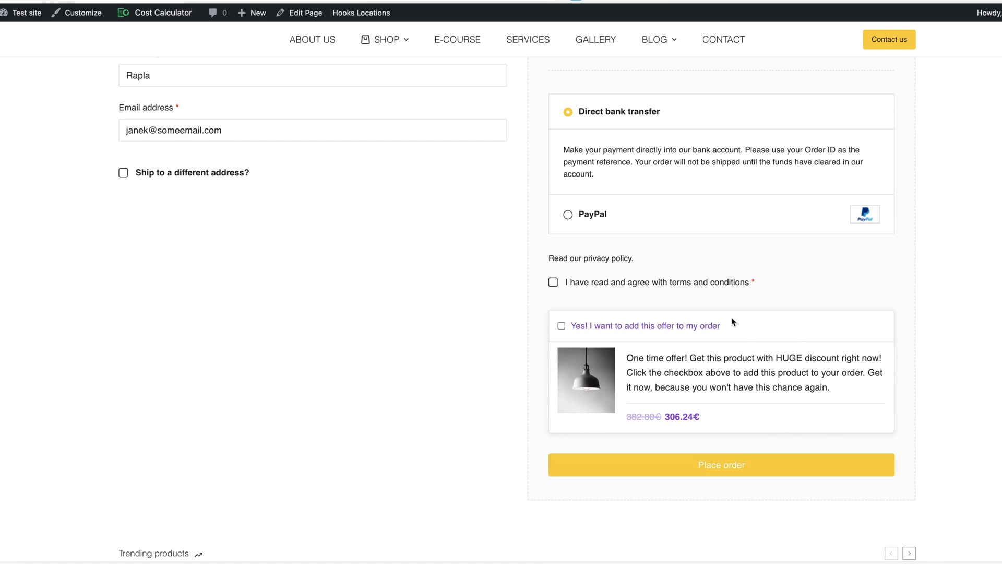
pyautogui.click(561, 326)
pyautogui.scroll(7, 751, 189)
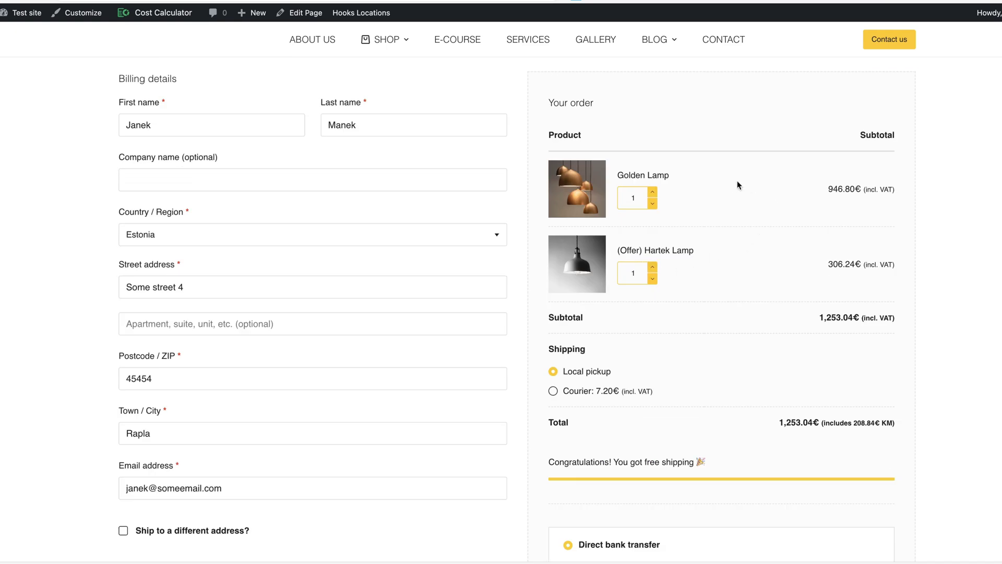
pyautogui.moveTo(643, 248); pyautogui.dragTo(620, 247)
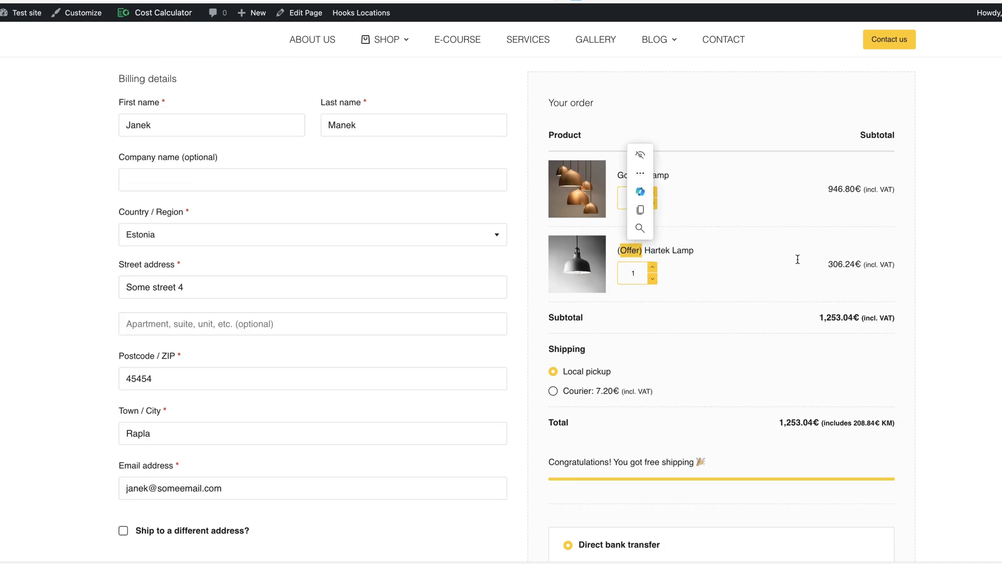
pyautogui.click(724, 257)
# Open the Golden Lamp product's Sales Booster settings in the editor and compare them with the Frequently Bought Together section on its page.
pyautogui.scroll(-8, 728, 260)
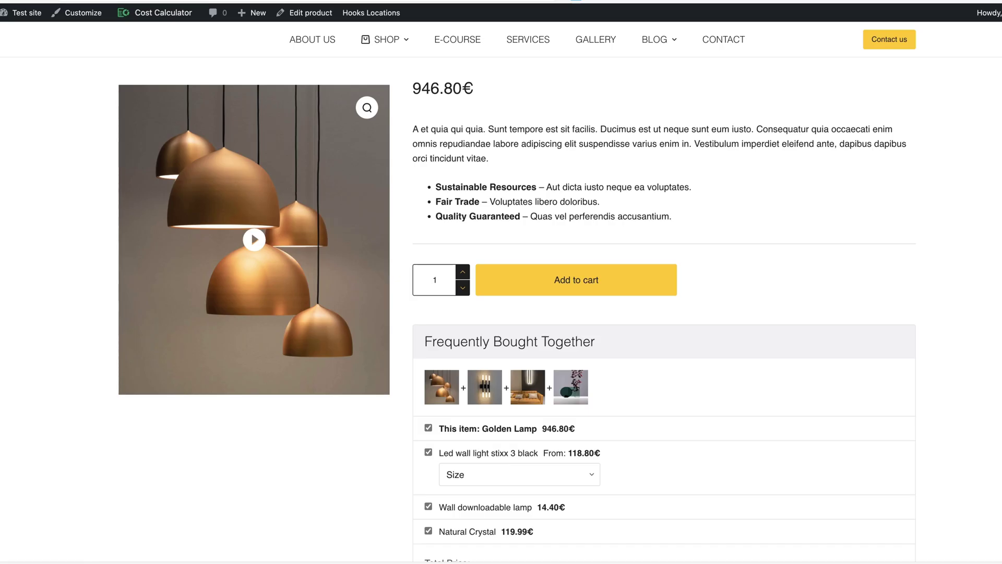
pyautogui.scroll(3, 585, 144)
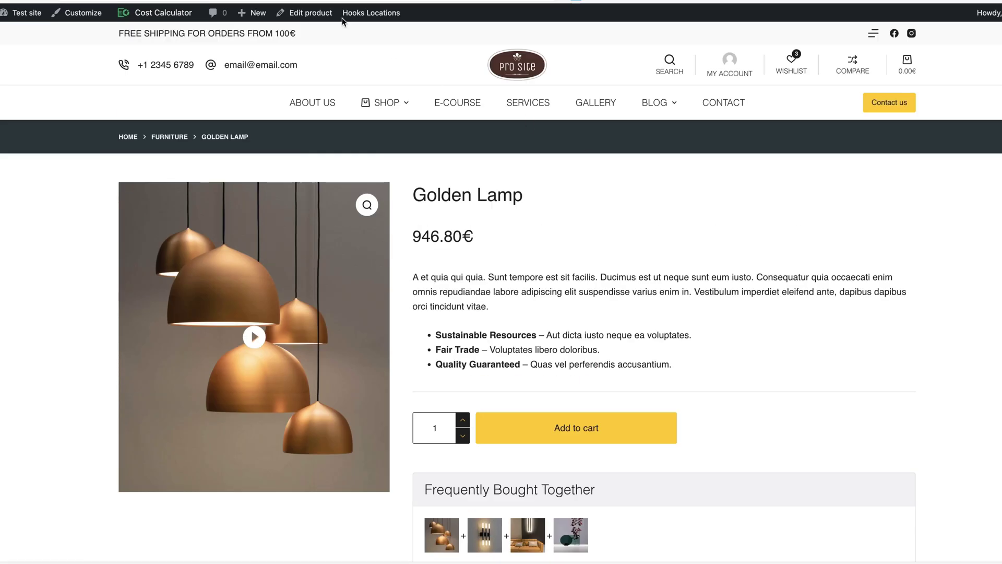
pyautogui.click(308, 13)
pyautogui.scroll(-5, 464, 215)
pyautogui.scroll(-3, 463, 215)
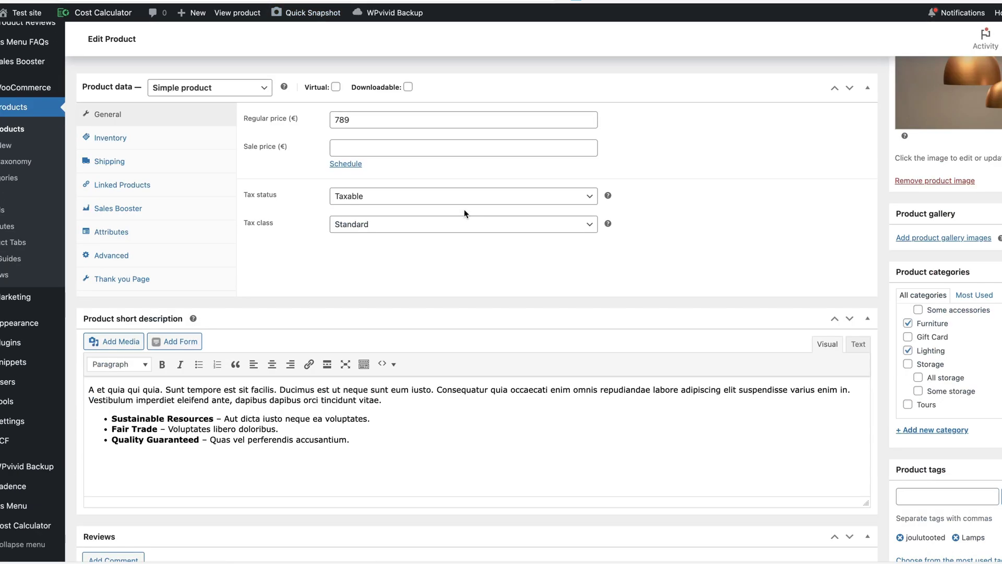
pyautogui.click(134, 210)
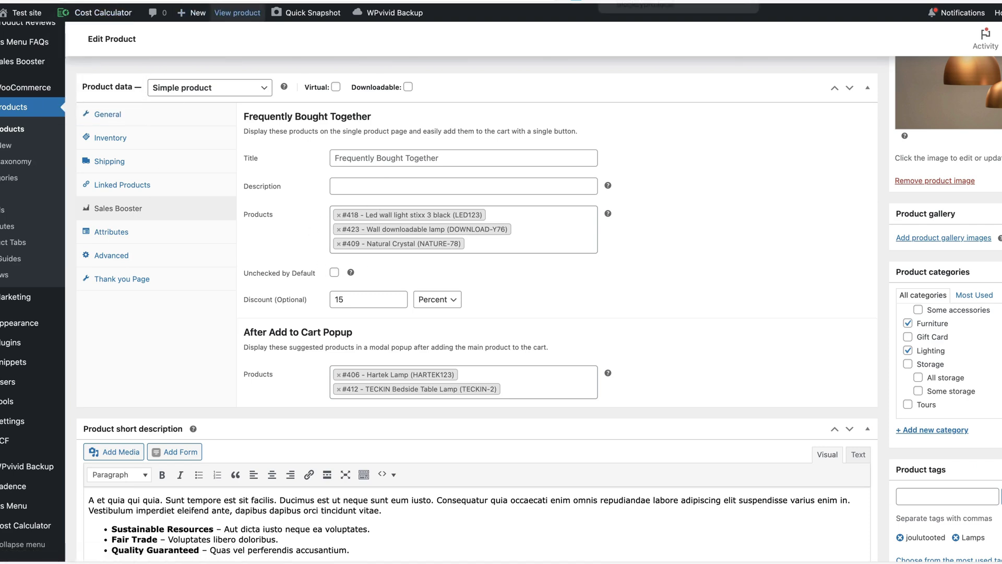
pyautogui.scroll(-6, 605, 207)
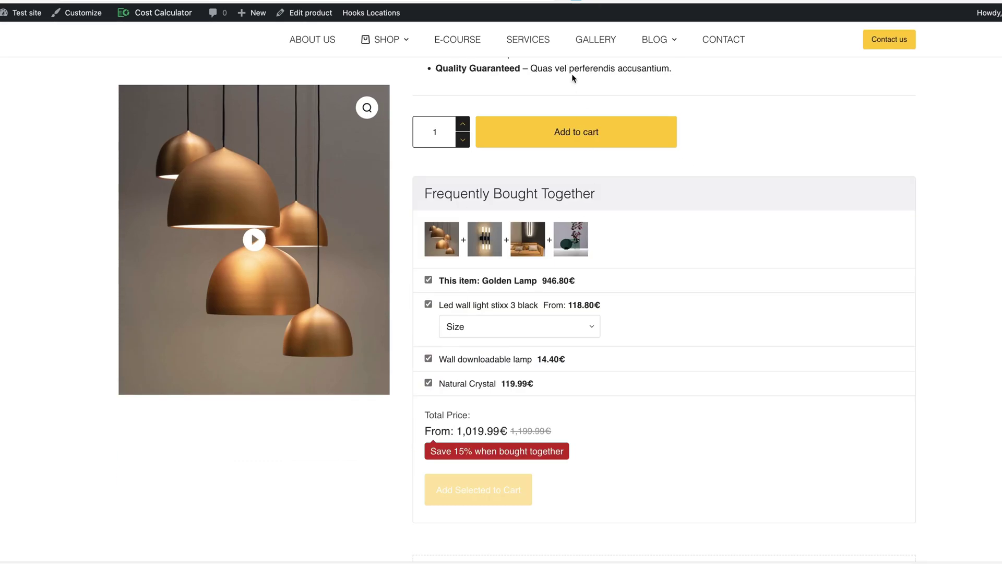
# Remove all three products from the Golden Lamp's Frequently Bought Together list in the product editor.
pyautogui.hotkey('ctrl', 'shift', 'Tab')
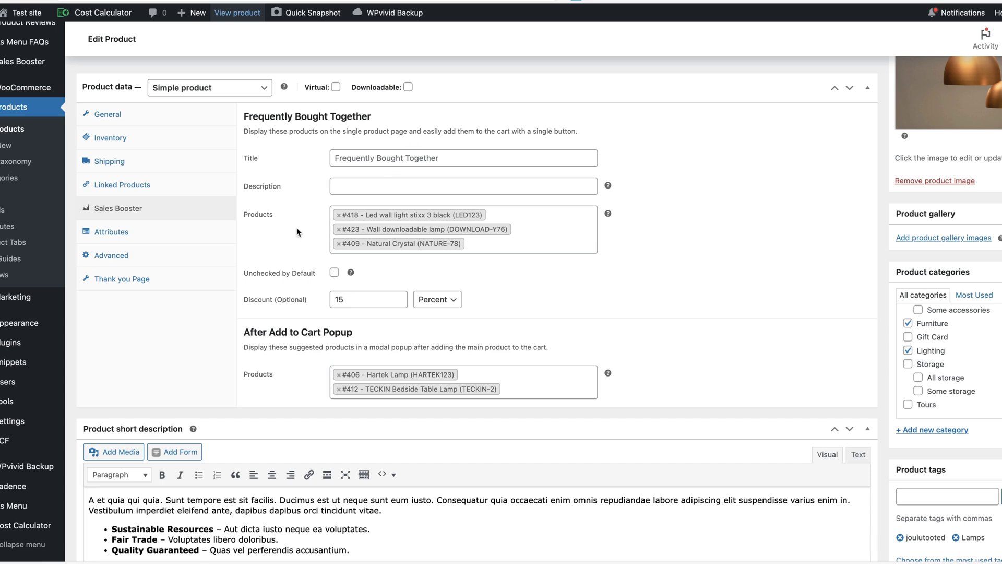
pyautogui.click(504, 243)
pyautogui.click(338, 244)
pyautogui.click(339, 229)
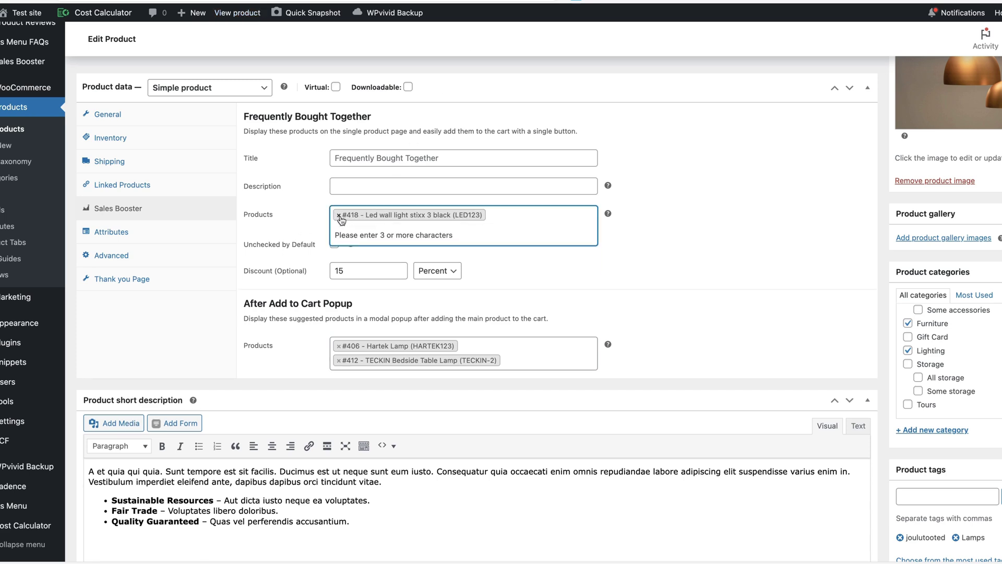
pyautogui.click(339, 215)
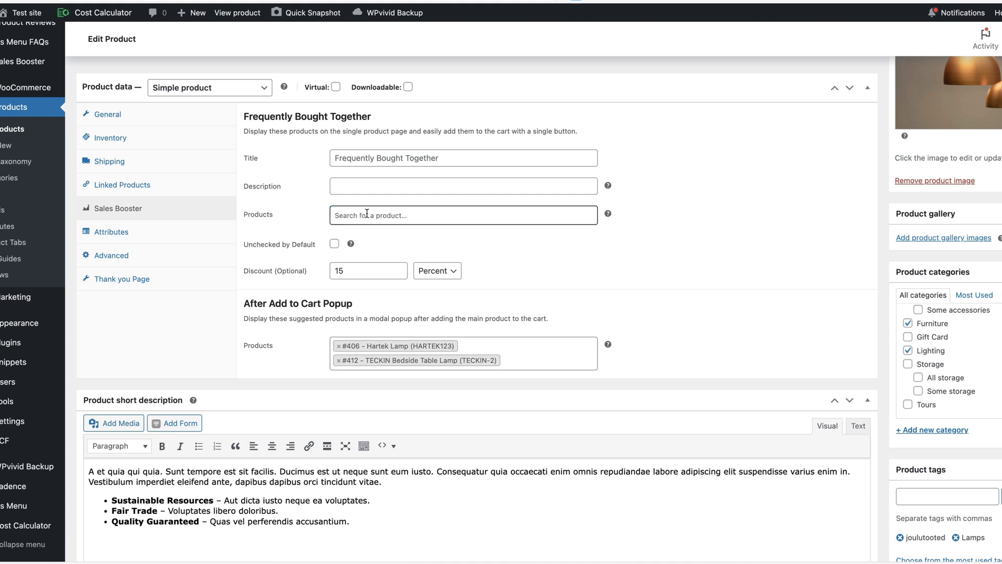
# Add Natural Crystal, Wall downloadable lamp and The Grouped Large Divided Fridge Bin to the Frequently Bought Together products.
pyautogui.write('natu')
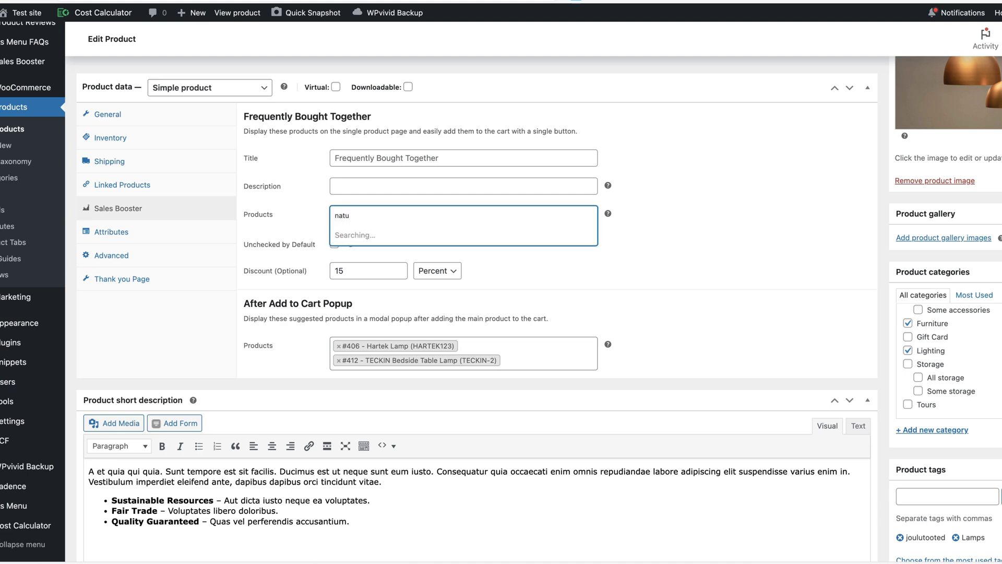
pyautogui.click(368, 232)
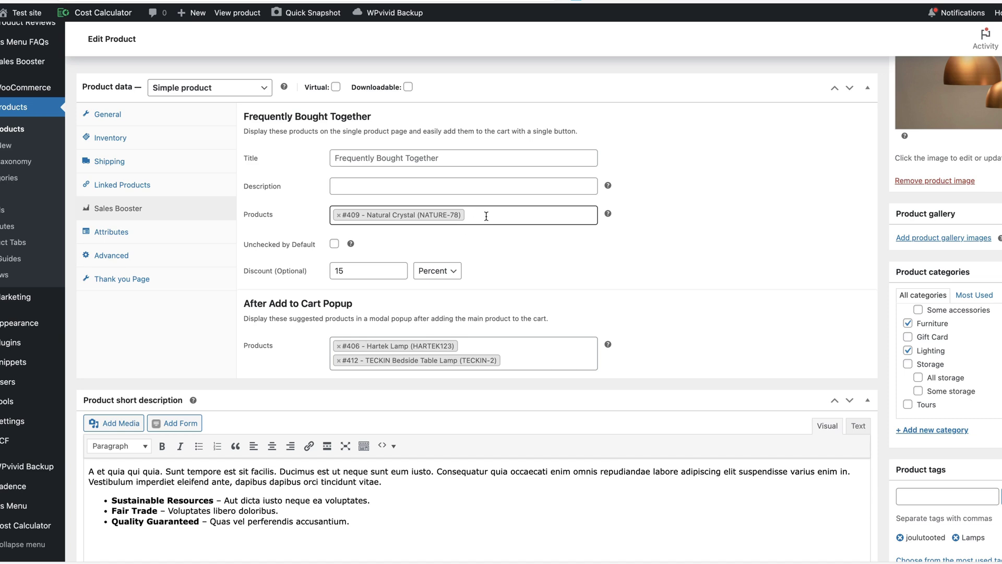
pyautogui.write('lamp')
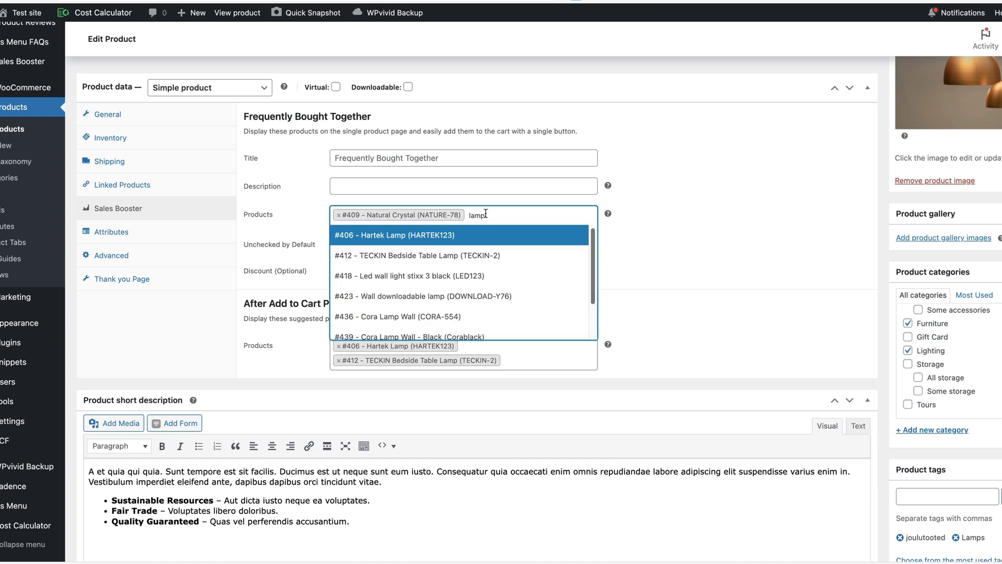
pyautogui.click(378, 296)
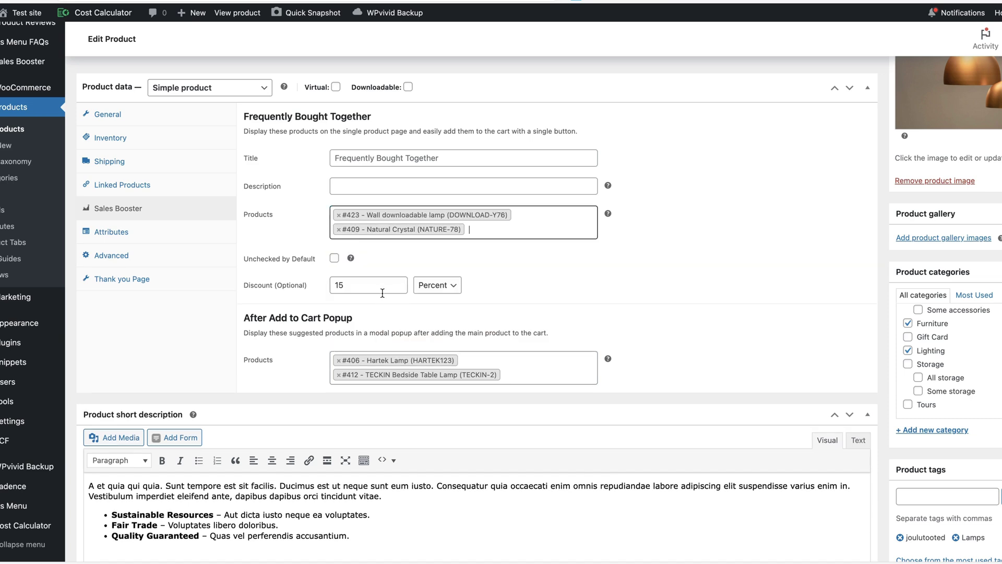
pyautogui.click(507, 231)
pyautogui.write('grou')
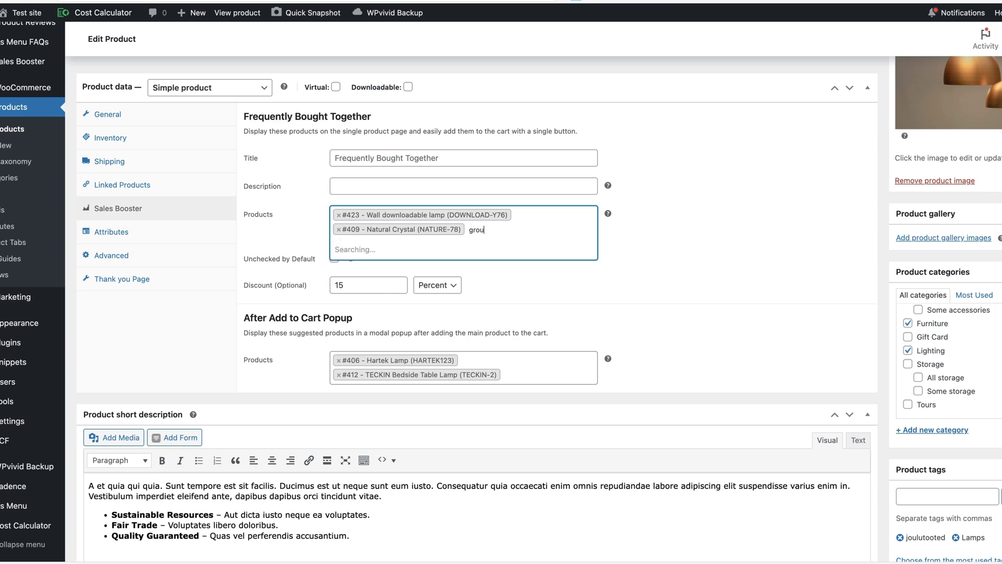
pyautogui.click(400, 246)
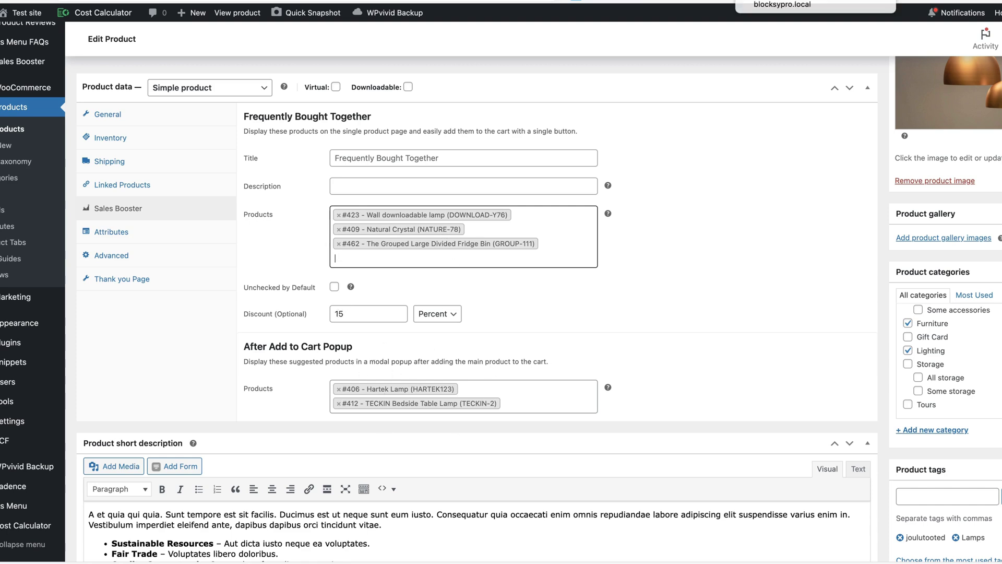
# Add the Golden Lamp to the cart on the shop page and compare the popup with its After Add to Cart Popup settings.
pyautogui.click(772, 0)
pyautogui.scroll(-4, 734, 243)
pyautogui.click(270, 438)
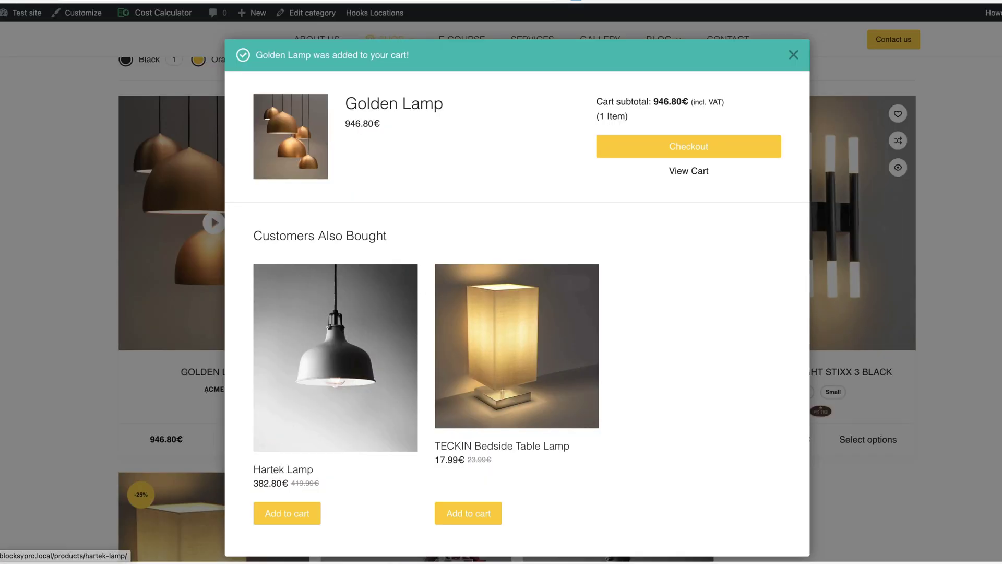
pyautogui.hotkey('ctrl', 'shift', 'Tab')
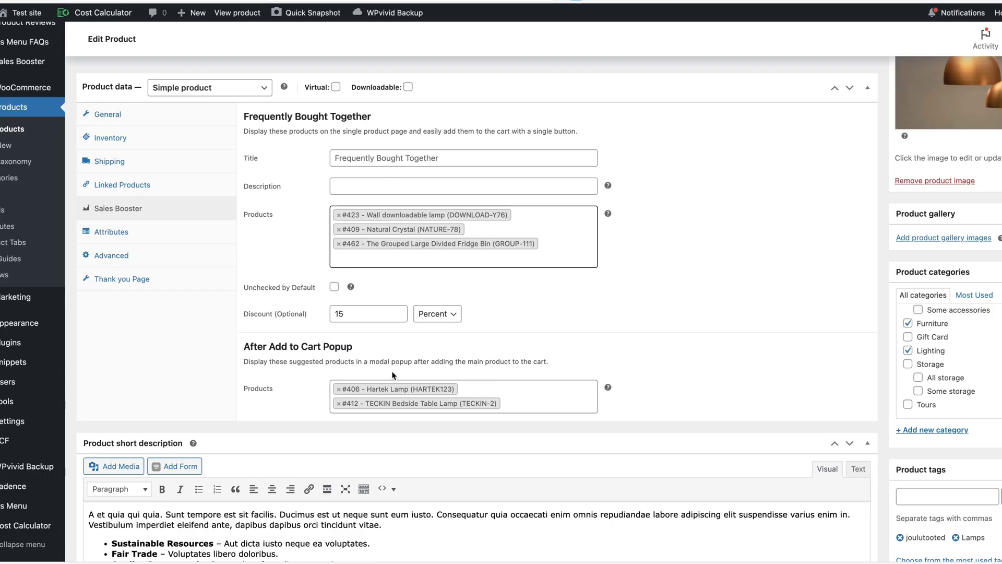
pyautogui.scroll(5, 634, 299)
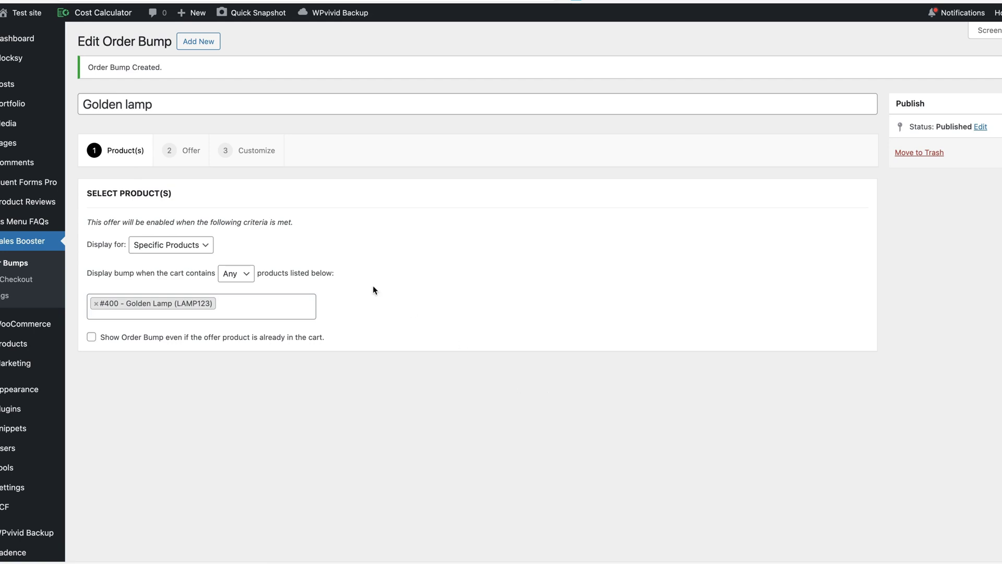
# Open the After Checkout cross-sells and trash the existing "After checkout" entry.
pyautogui.click(178, 243)
pyautogui.click(13, 281)
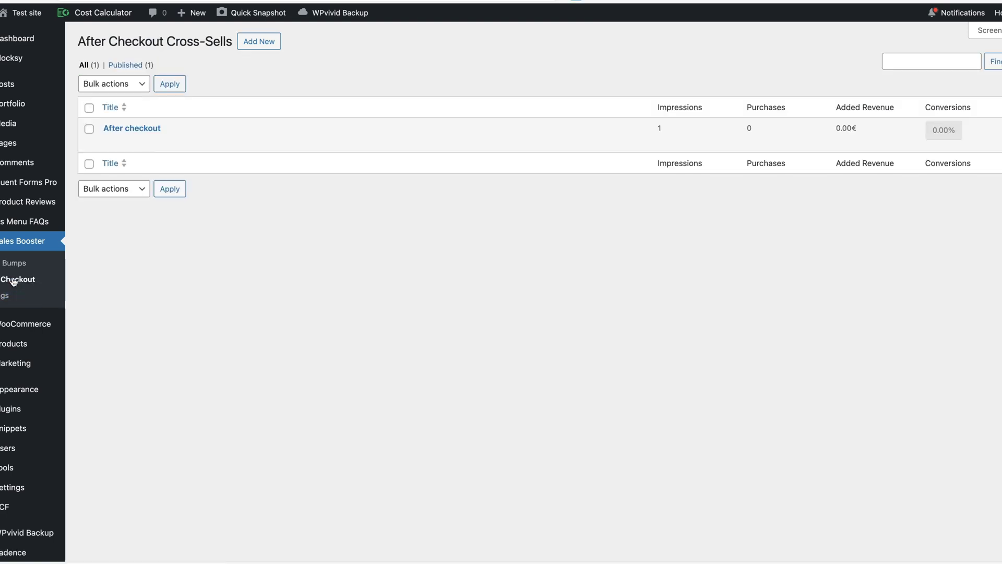
pyautogui.click(132, 142)
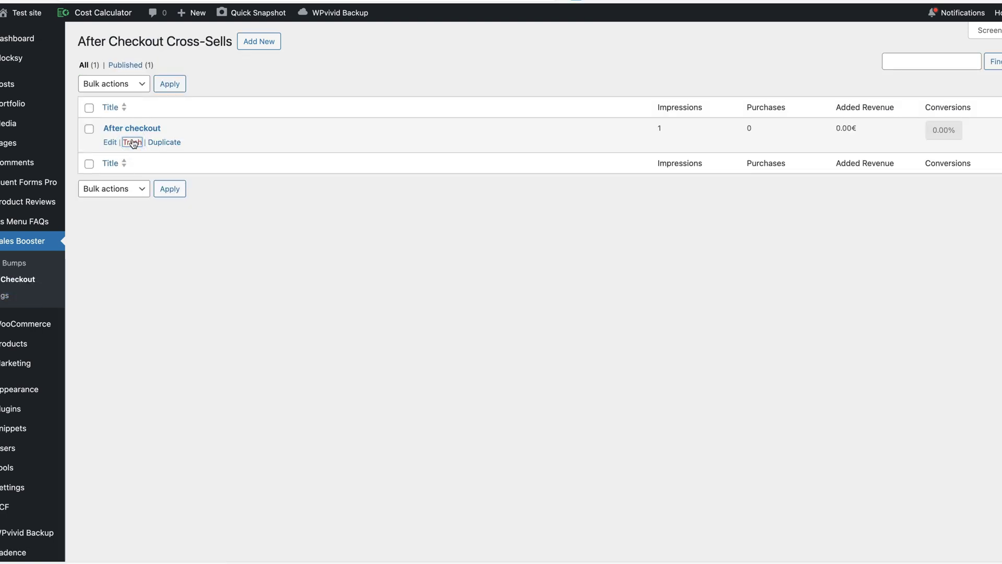
# Create a new cross-sell titled "After checkout" that displays for Specific Products, with Golden Lamp as the triggering product.
pyautogui.click(266, 45)
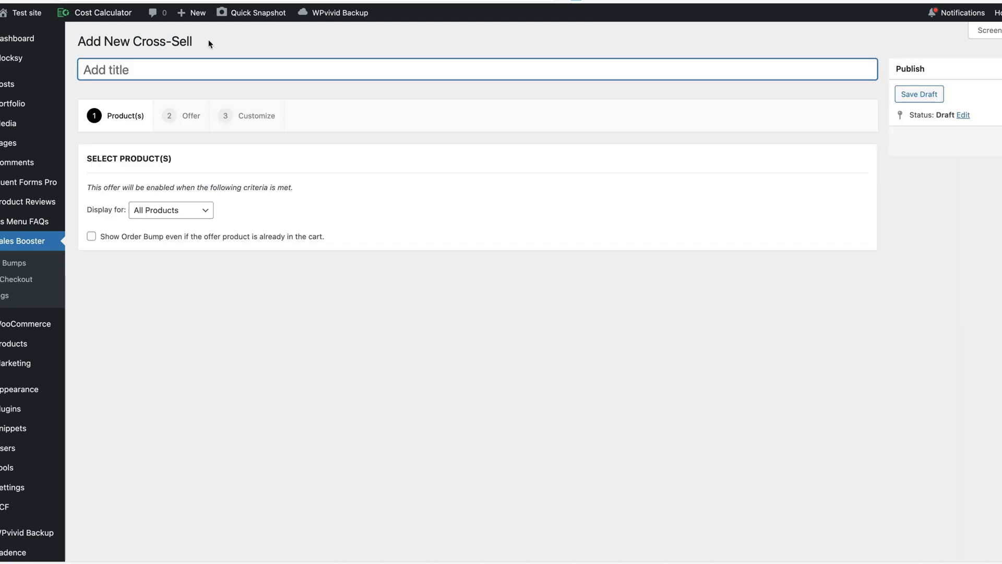
pyautogui.write('After checkout')
pyautogui.click(192, 211)
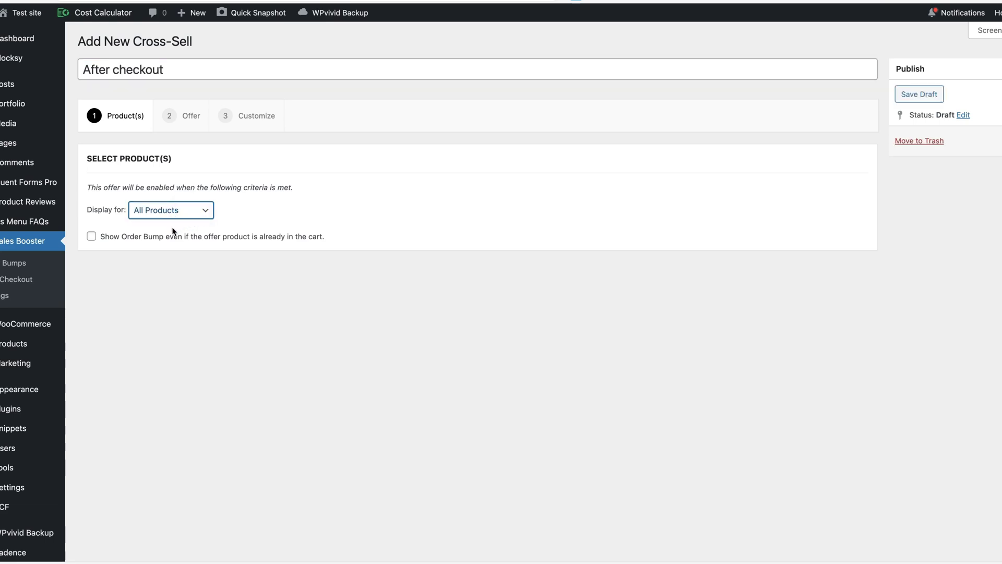
pyautogui.click(173, 223)
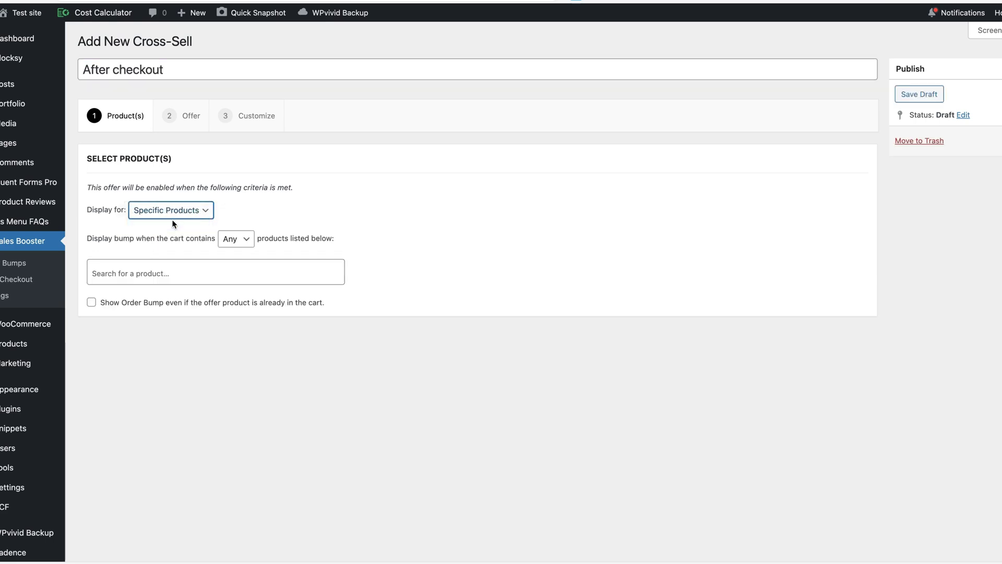
pyautogui.click(140, 282)
pyautogui.write('lamp')
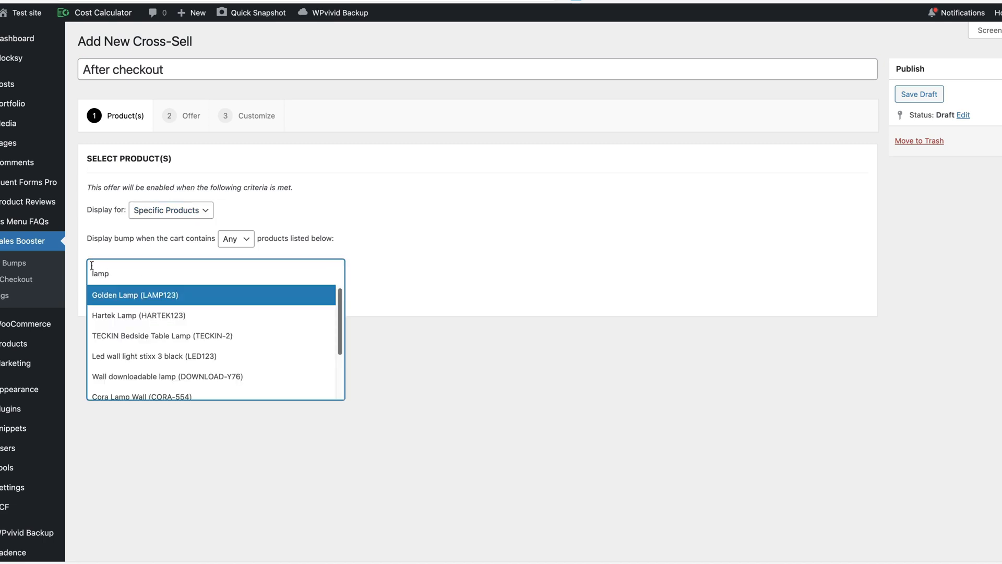
pyautogui.click(115, 298)
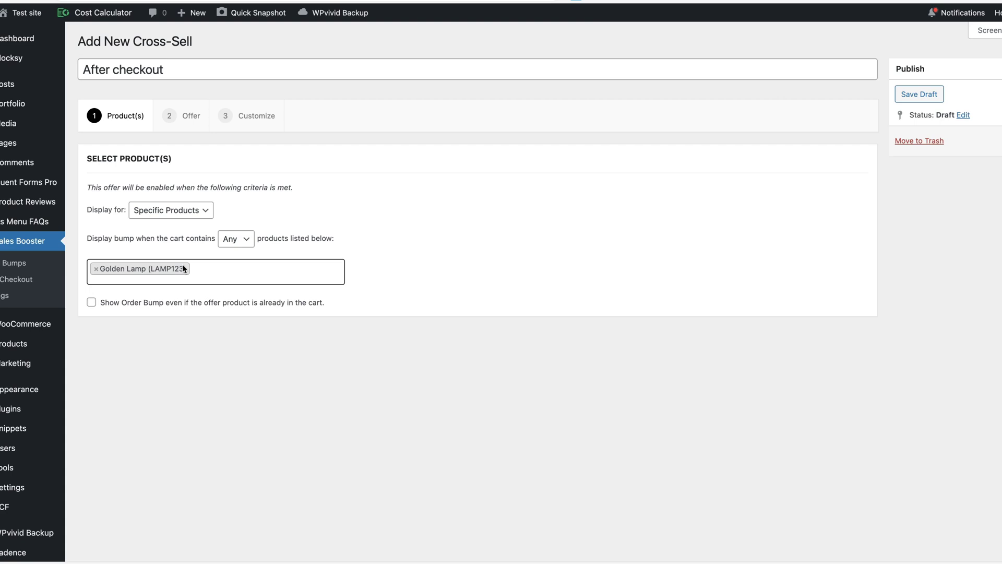
# Set the cross-sell's offer to TECKIN Bedside Table Lamp with a 40 percent discount.
pyautogui.click(187, 112)
pyautogui.click(155, 214)
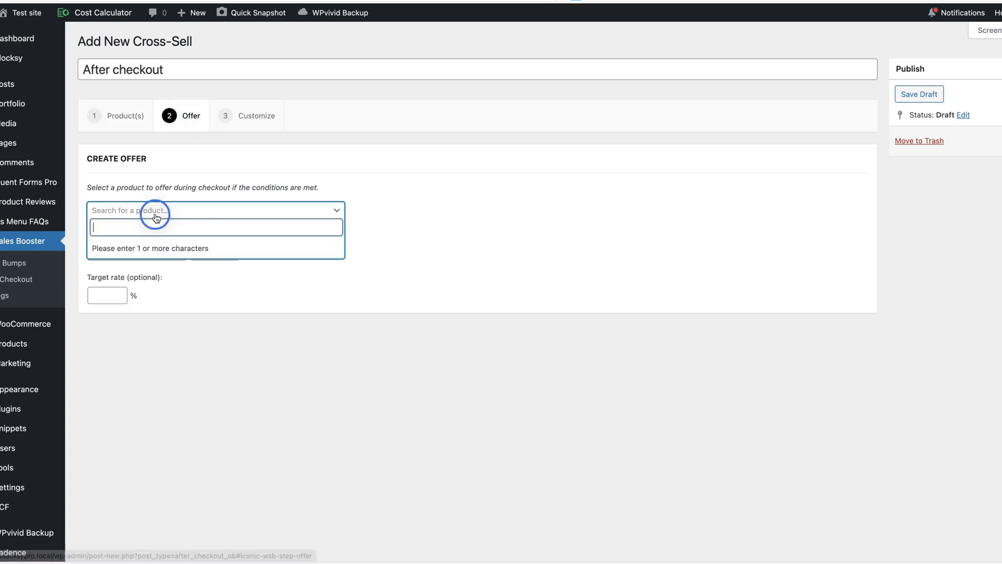
pyautogui.write('teck')
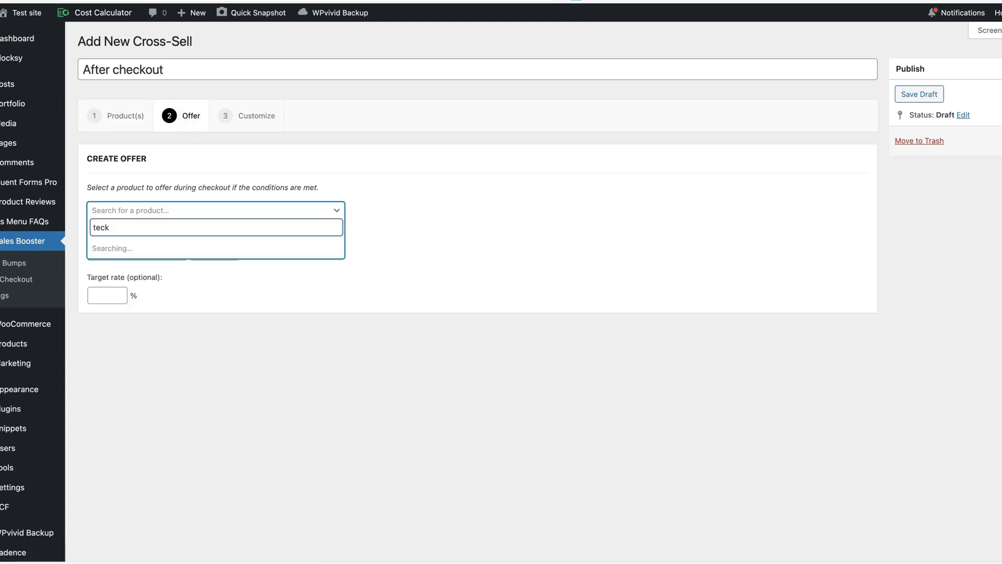
pyautogui.click(173, 246)
pyautogui.click(112, 248)
pyautogui.write('4')
pyautogui.click(194, 380)
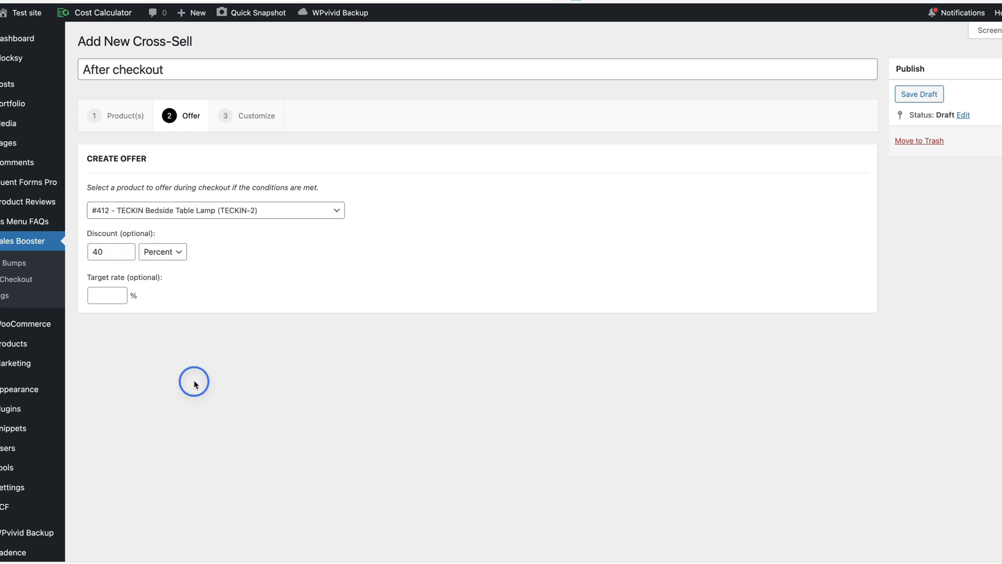
# Enable the progress bar in the cross-sell's design settings and review its title text.
pyautogui.click(246, 115)
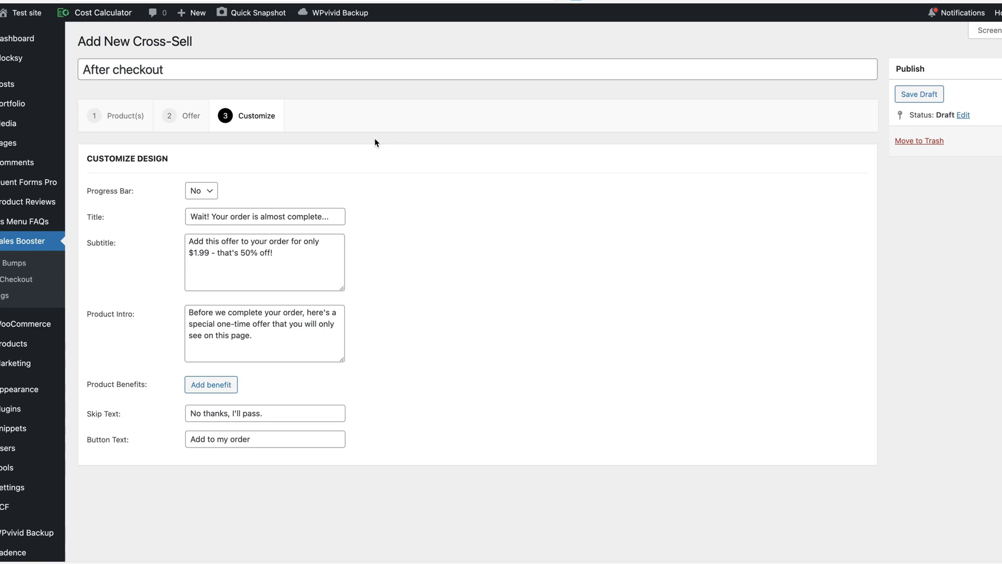
pyautogui.click(203, 190)
pyautogui.click(204, 178)
pyautogui.moveTo(191, 214); pyautogui.dragTo(342, 216)
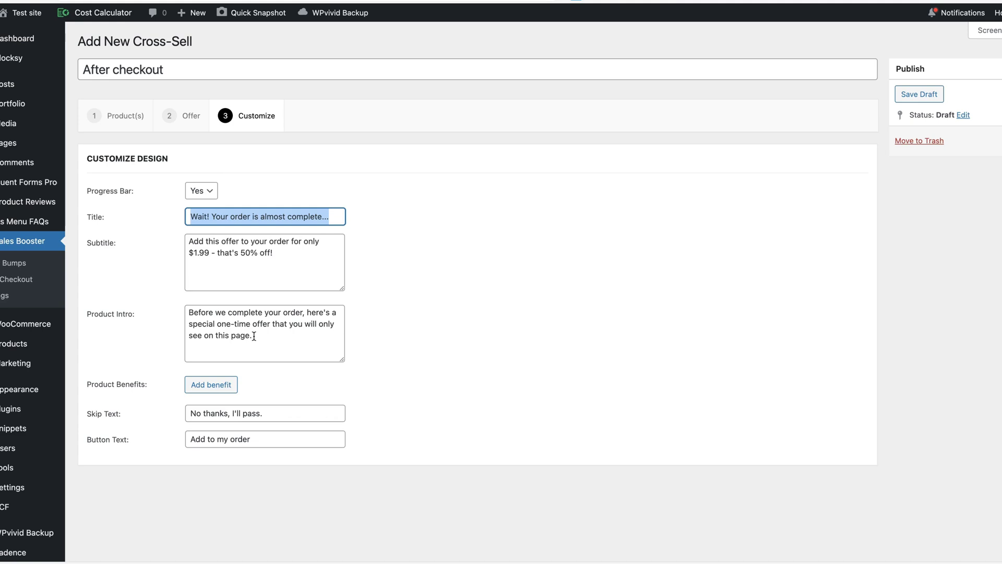
# Add the product benefits "More light", "Energy savings up to 40%" and "5 years warranty" to the cross-sell.
pyautogui.click(211, 384)
pyautogui.click(239, 385)
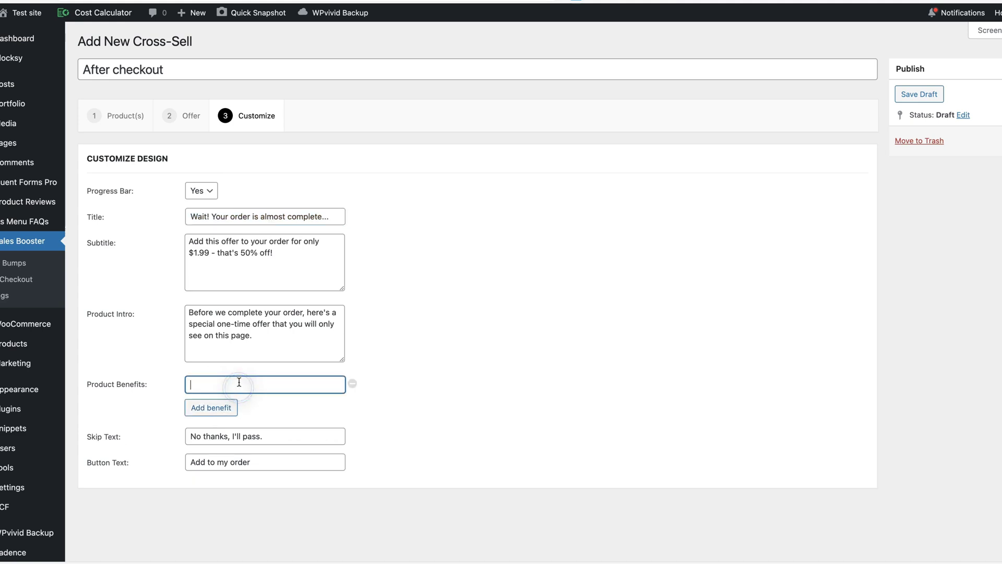
pyautogui.write('More light')
pyautogui.click(235, 403)
pyautogui.write('Energy savings up to 40%')
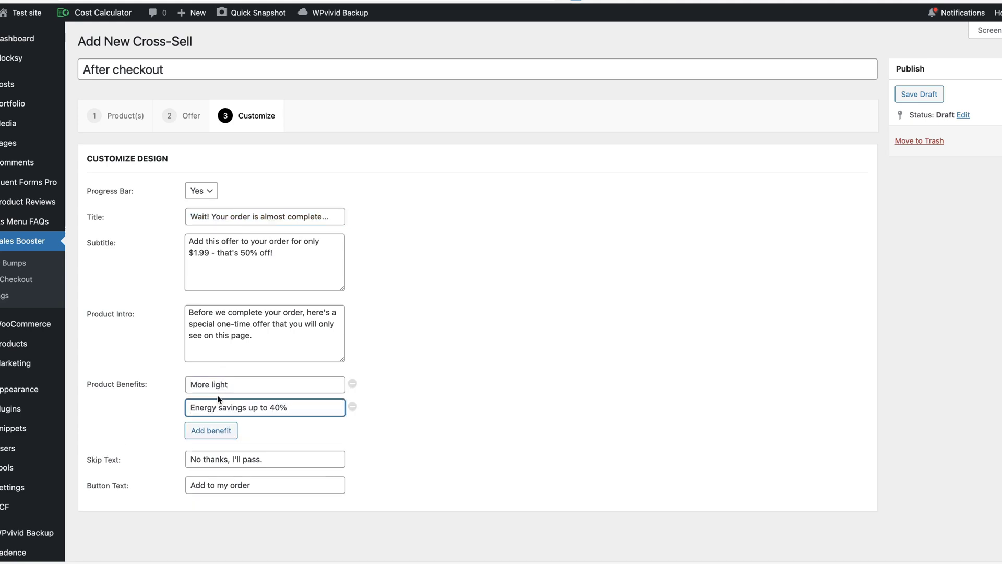
pyautogui.click(217, 431)
pyautogui.click(223, 428)
pyautogui.write('5 years w')
pyautogui.press('BackSpace')
pyautogui.write('s warranty')
pyautogui.click(599, 413)
# Review the cross-sell's skip and button texts, keep them as they are, and save the cross-sell.
pyautogui.scroll(-1, 287, 458)
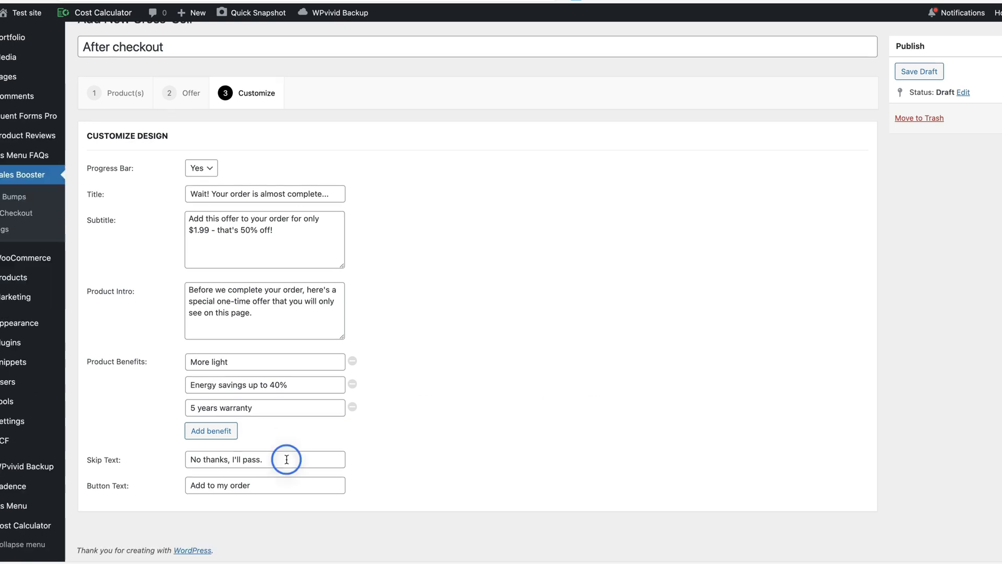
pyautogui.moveTo(287, 459); pyautogui.dragTo(168, 457)
pyautogui.moveTo(269, 493); pyautogui.dragTo(179, 484)
pyautogui.click(940, 239)
pyautogui.click(919, 71)
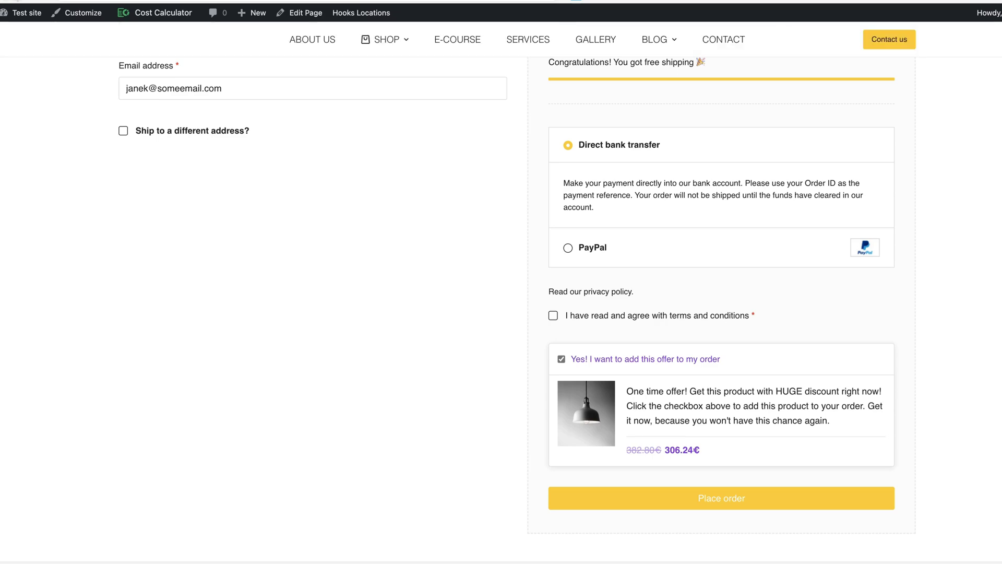
# Submit the order at checkout and examine the special offer popup's heading, subtitle, product name, intro and benefits.
pyautogui.click(729, 500)
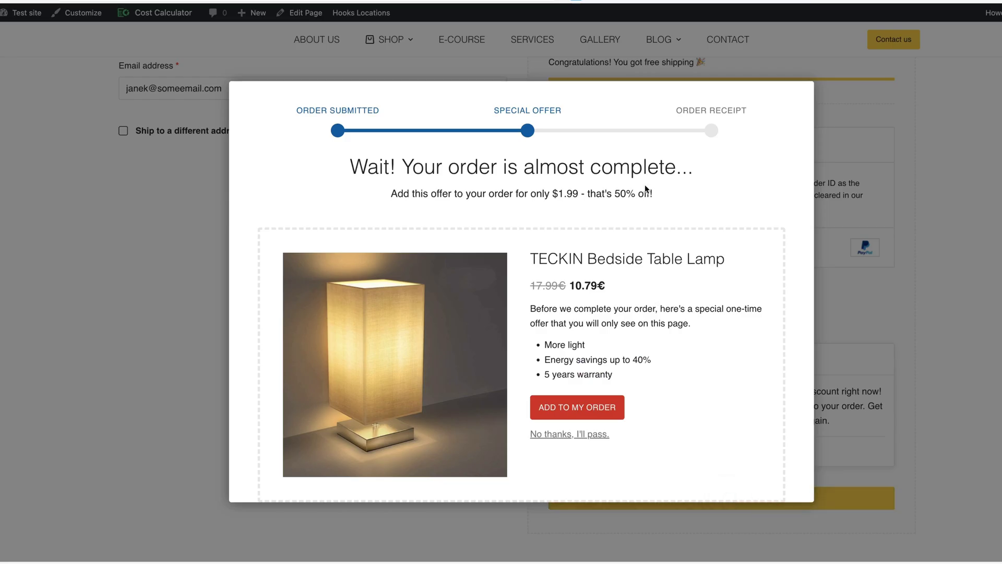
pyautogui.tripleClick(623, 177)
pyautogui.tripleClick(526, 194)
pyautogui.moveTo(608, 192); pyautogui.dragTo(664, 191)
pyautogui.moveTo(725, 259); pyautogui.dragTo(543, 251)
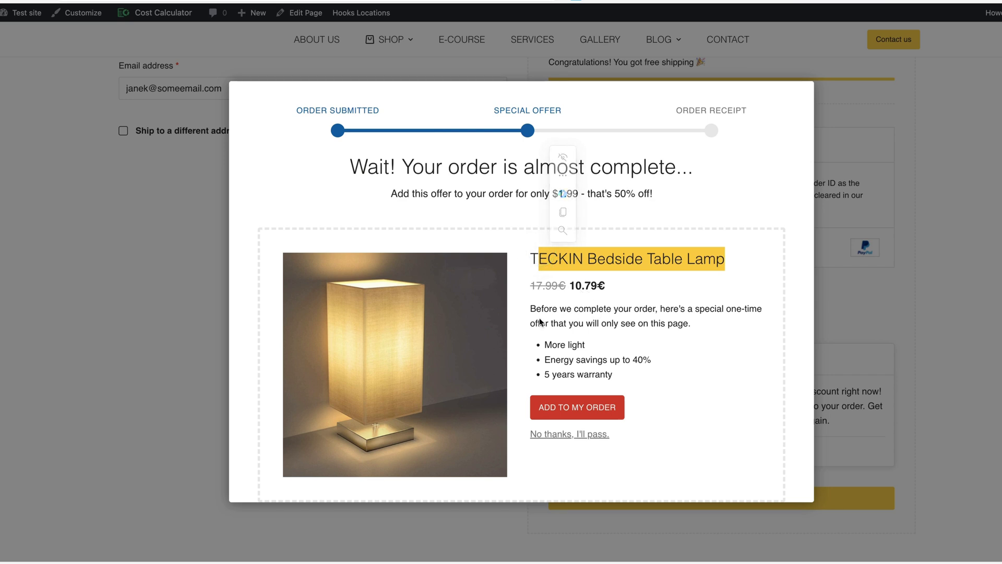
pyautogui.moveTo(613, 376); pyautogui.dragTo(544, 344)
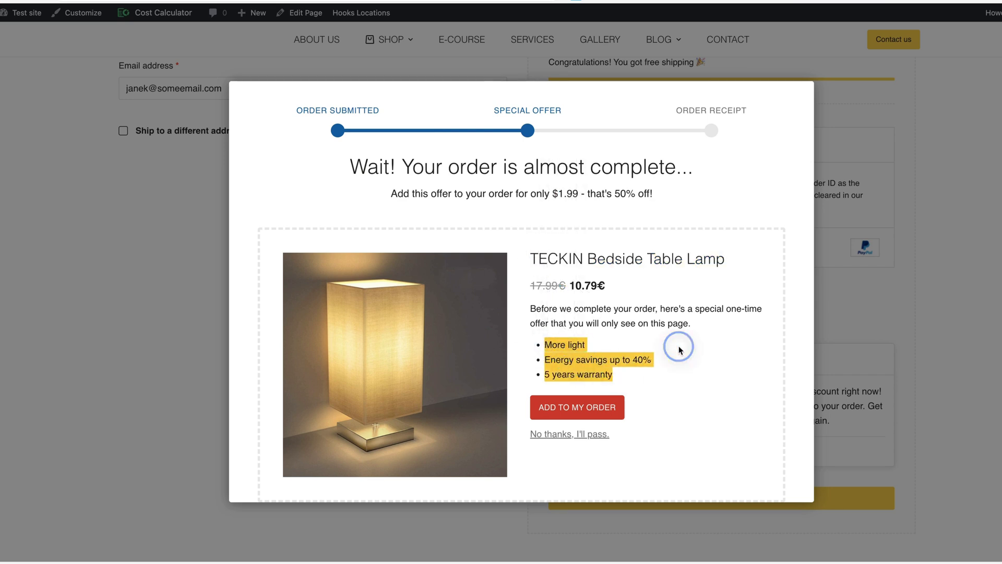
pyautogui.moveTo(691, 324); pyautogui.dragTo(534, 306)
# Accept the TECKIN Bedside Table Lamp offer and check its line in the checkout order summary.
pyautogui.click(577, 407)
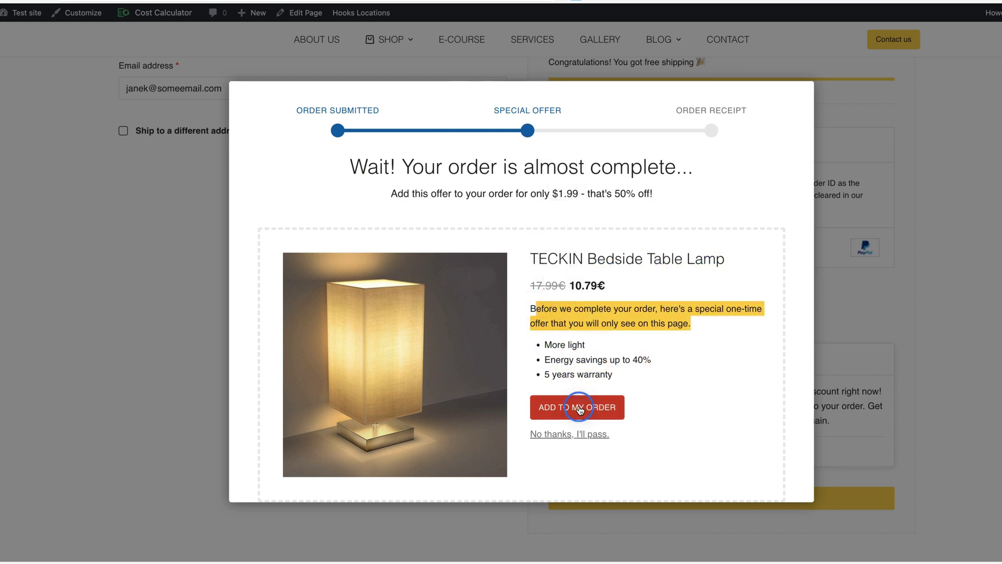
pyautogui.scroll(7, 720, 287)
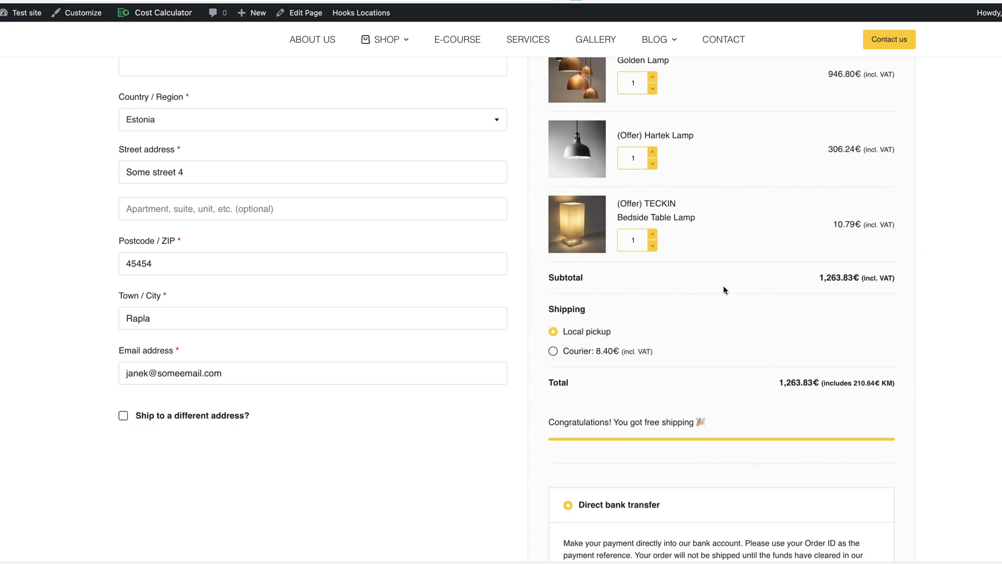
pyautogui.scroll(-12, 691, 296)
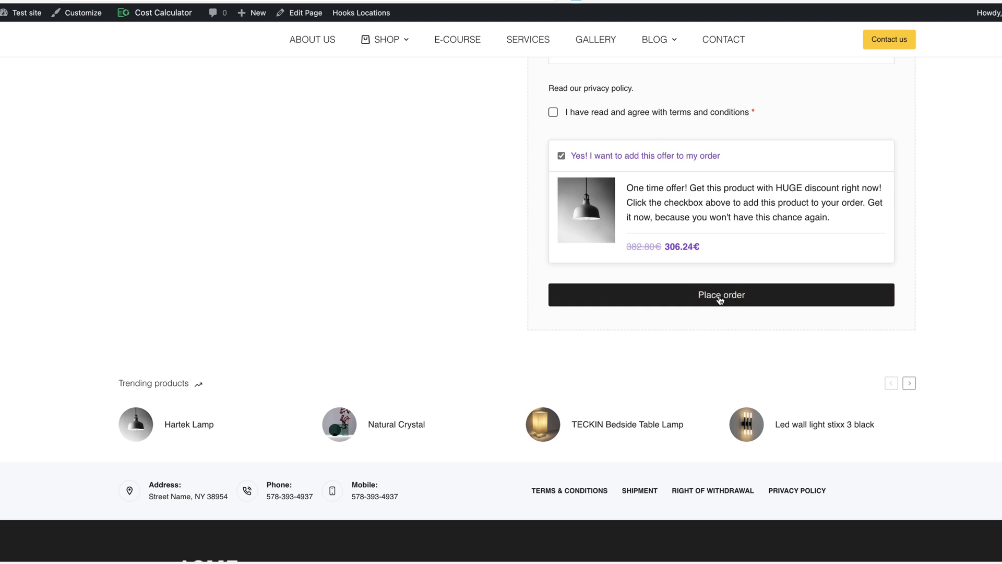
# Agree to the terms and conditions and place the order.
pyautogui.click(660, 116)
pyautogui.click(783, 295)
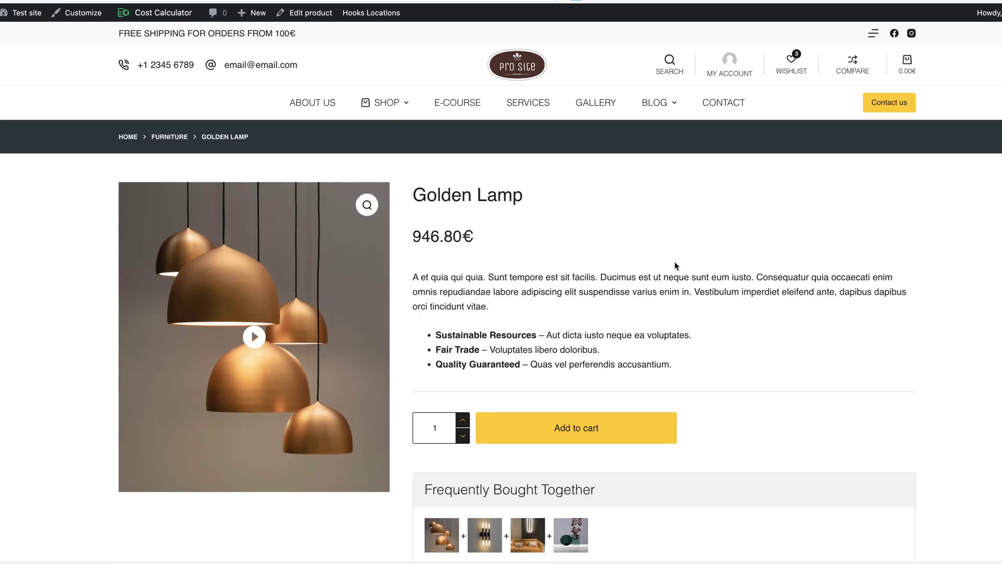
# Look over the Golden Lamp page, then examine the Handerson 3A electric bike product page and its You May Also Like section.
pyautogui.scroll(-3, 679, 264)
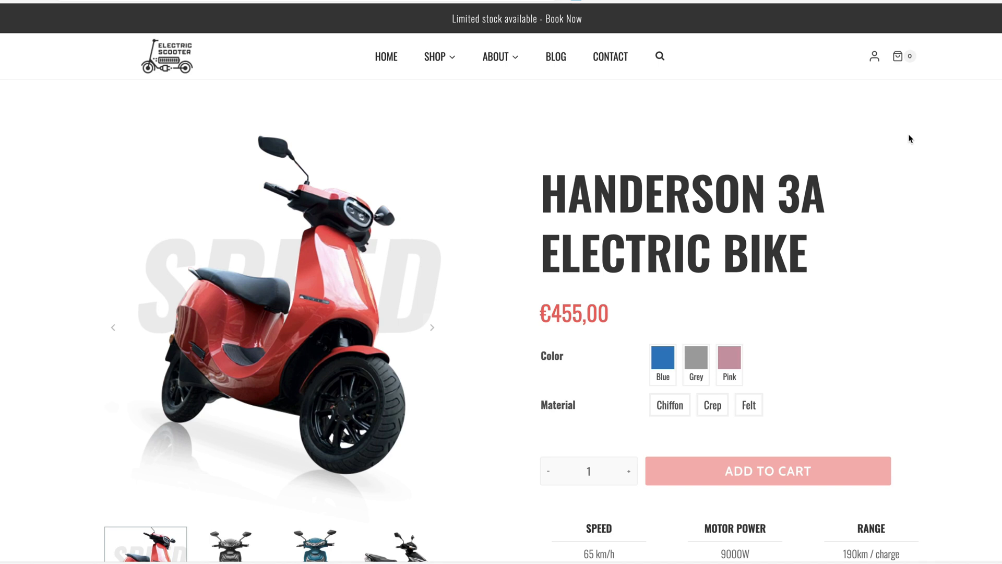
pyautogui.scroll(-5, 909, 135)
pyautogui.scroll(-7, 909, 138)
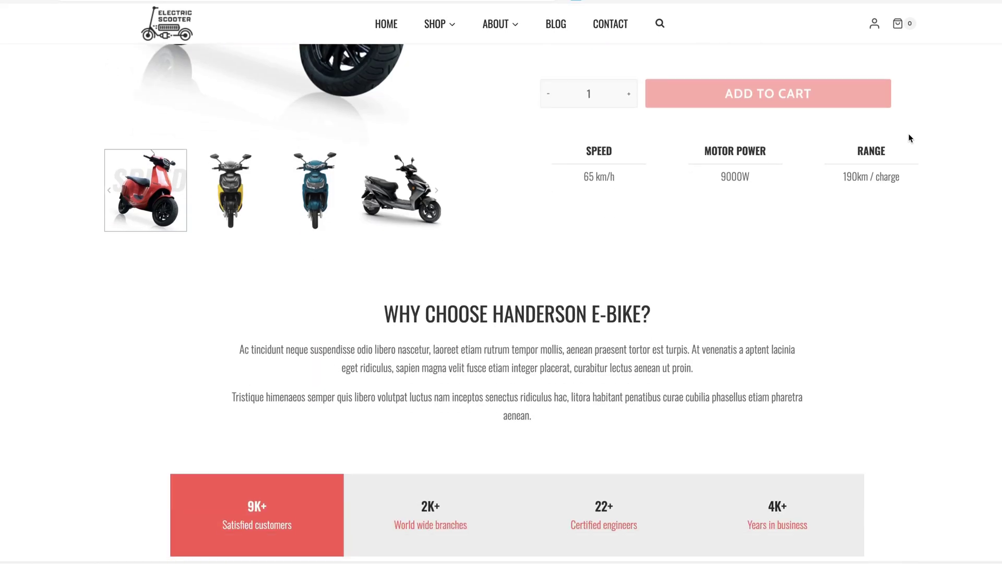
pyautogui.scroll(-5, 909, 138)
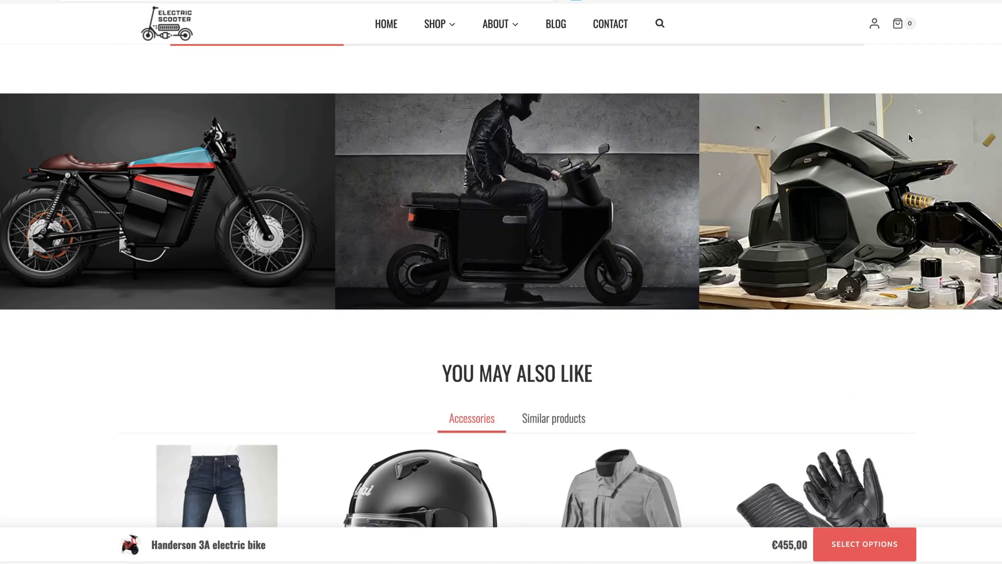
pyautogui.scroll(-12, 909, 133)
pyautogui.scroll(20, 575, 138)
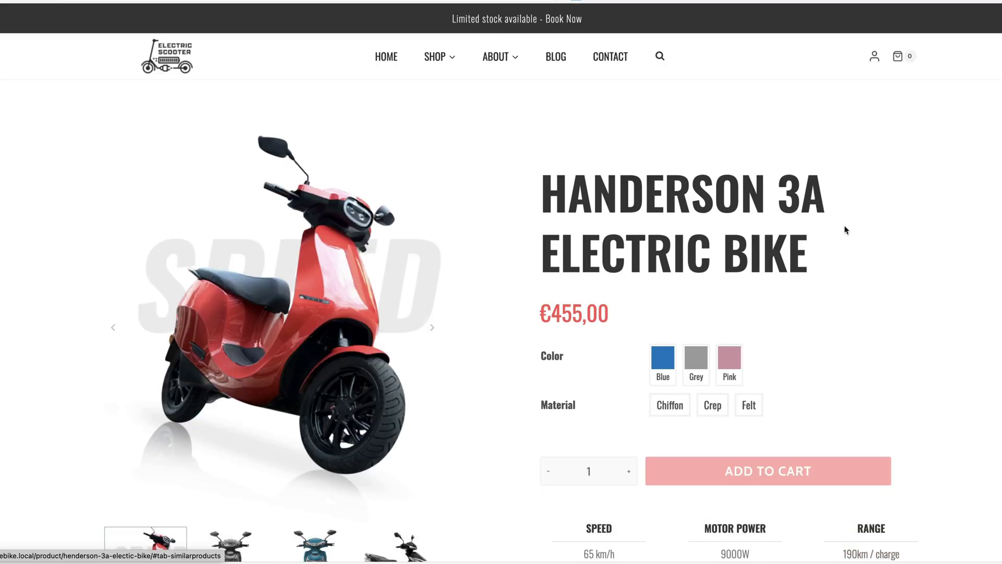